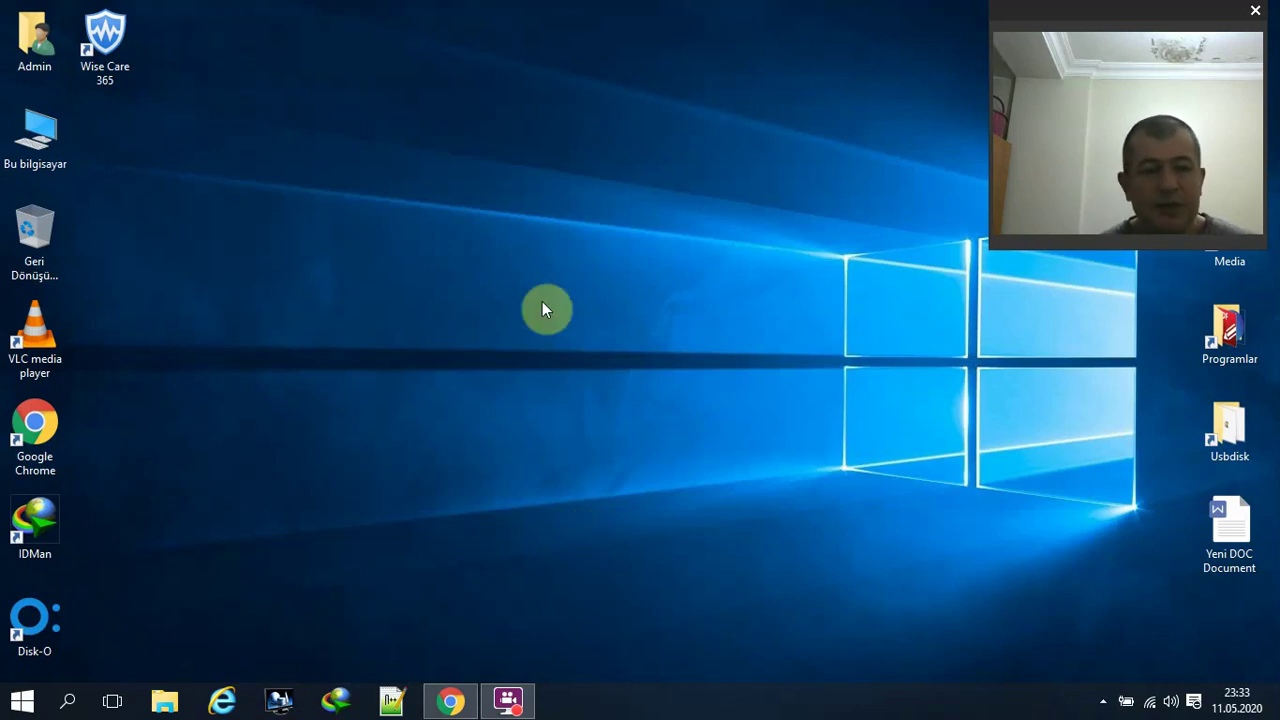
Inspect the contents of the USB_SANDISK (G:) drive, then return to the drive overview and move its window into the screen corner
double_click(34, 135)
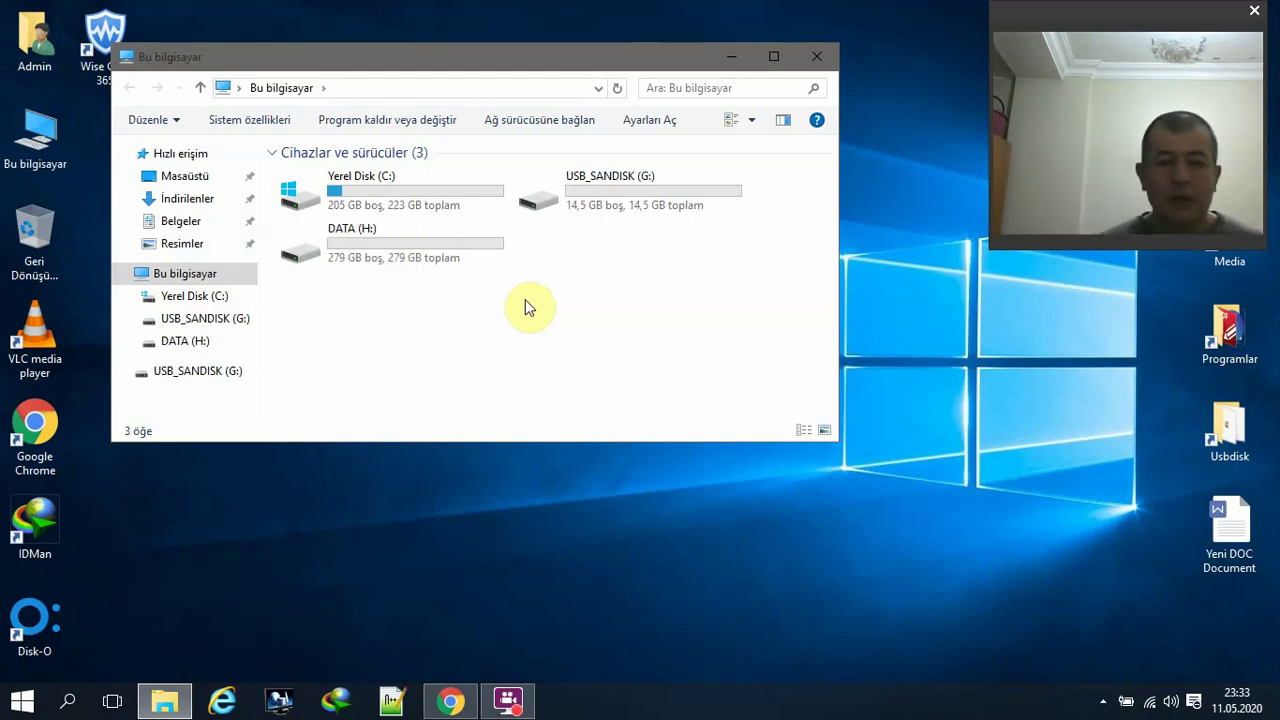
left_click(580, 192)
double_click(655, 198)
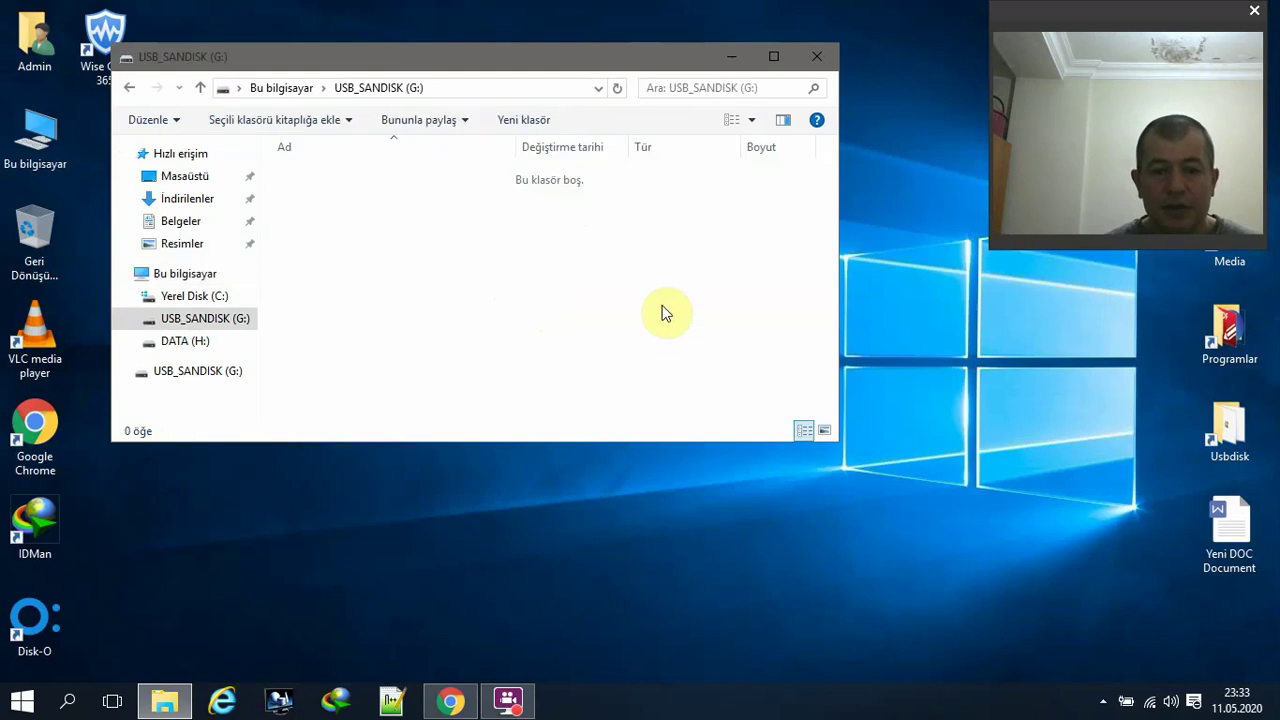
left_click_drag(662, 380, 340, 248)
left_click(298, 92)
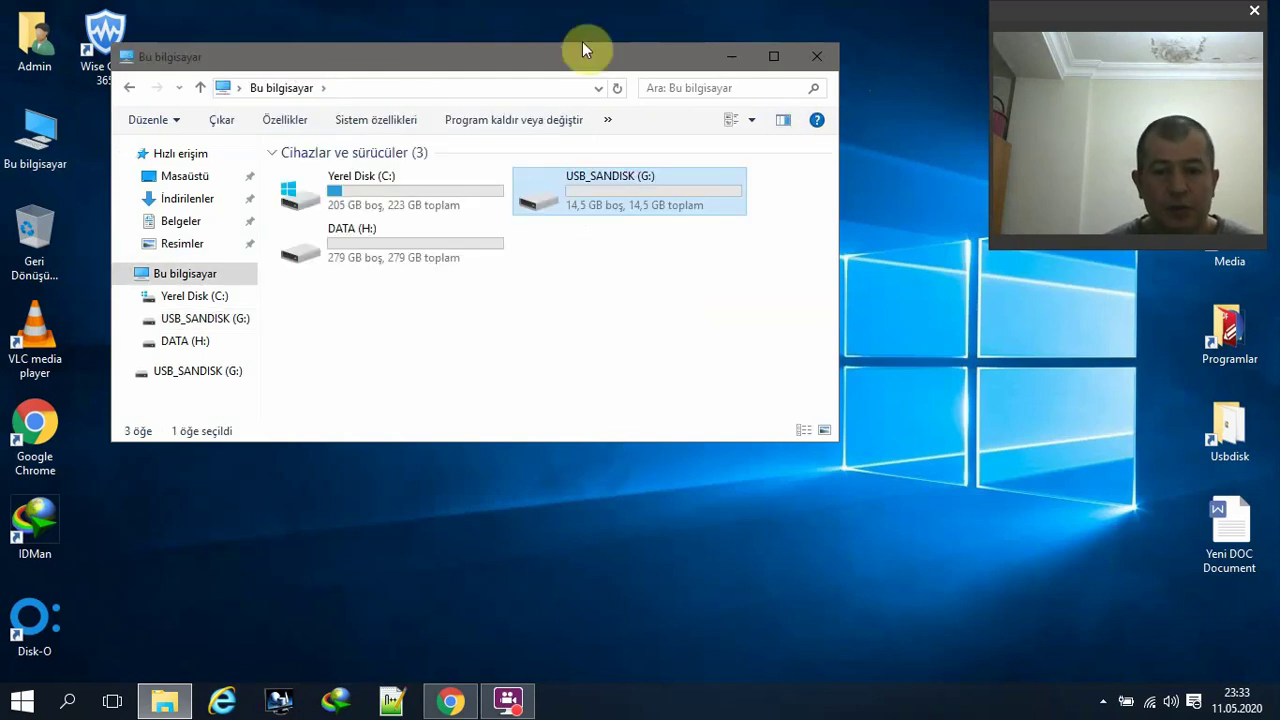
left_click_drag(583, 50, 487, 18)
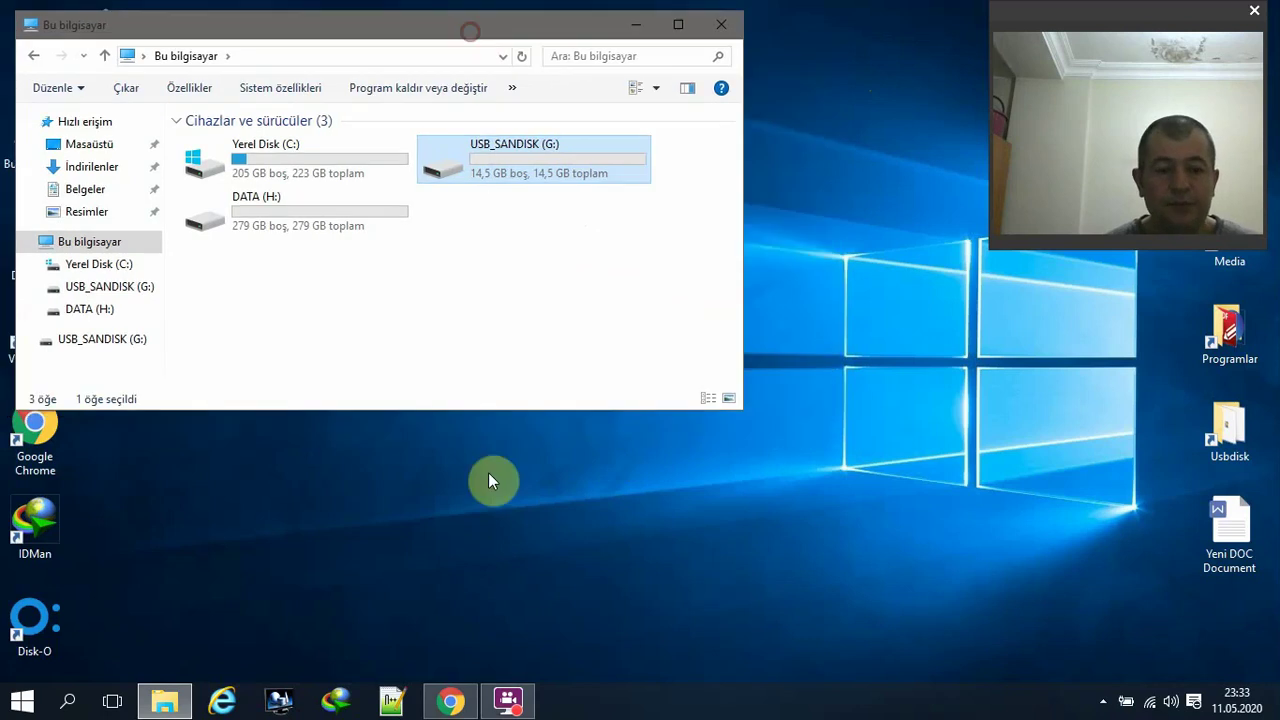
Switch to Google Chrome and search the web for "ventoy"
left_click(453, 697)
left_click(512, 392)
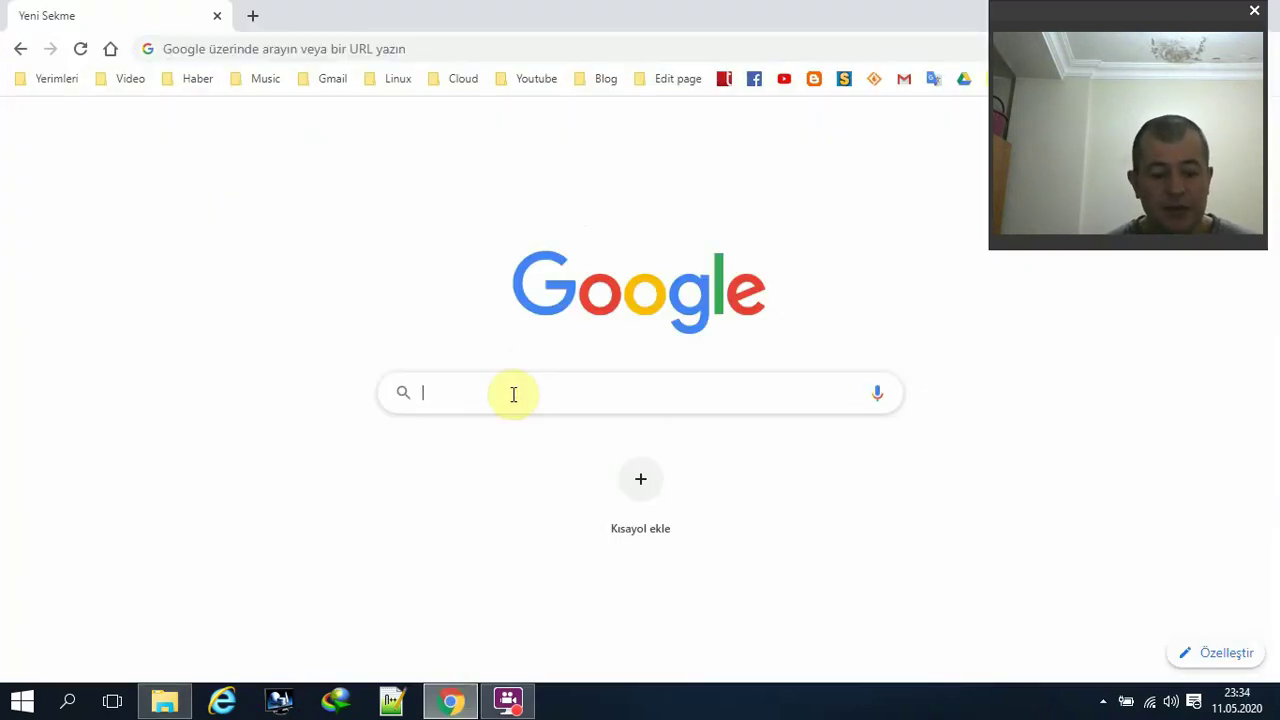
type("ventoy")
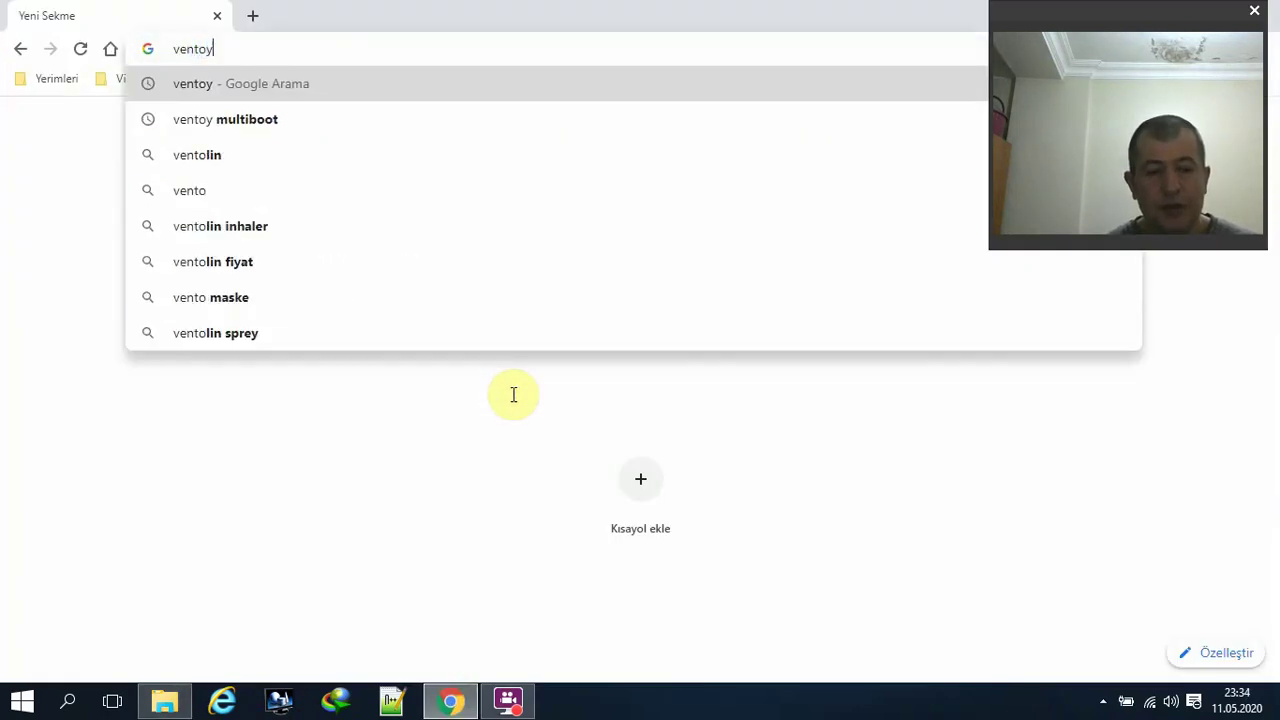
key("Return")
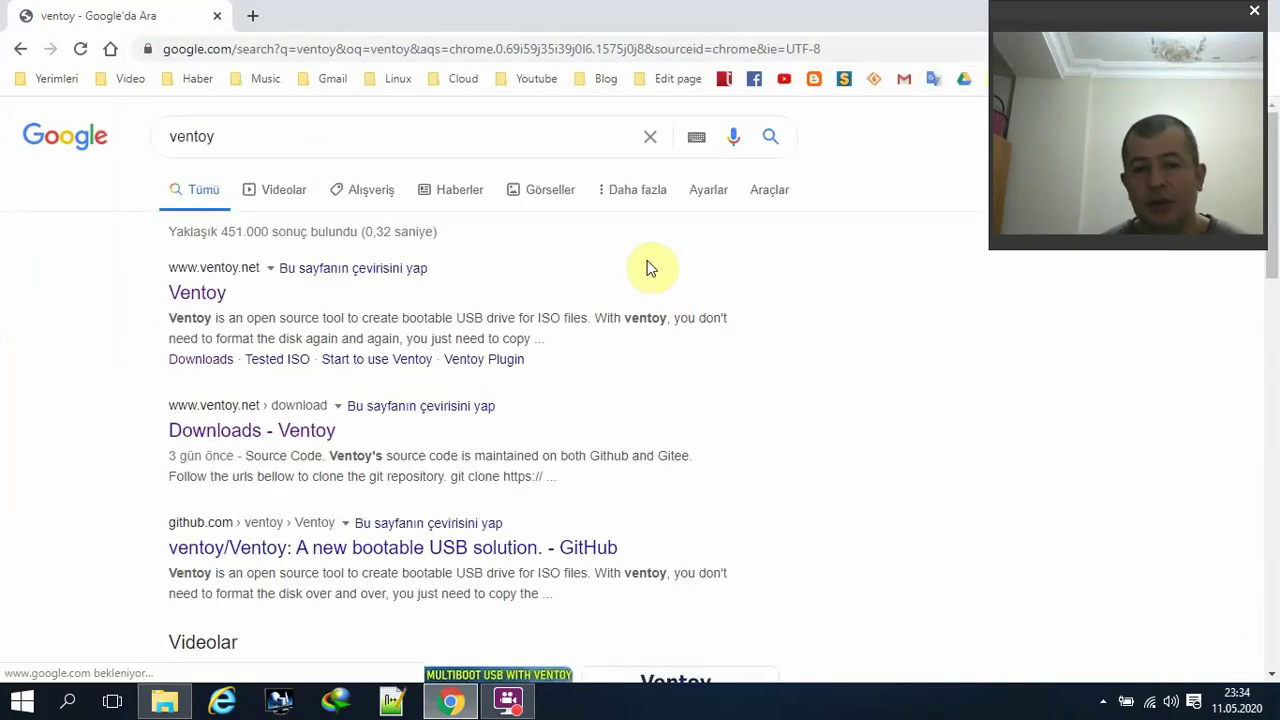
Open the official Ventoy website and look through the available releases on its Downloads page
left_click(201, 293)
right_click(198, 294)
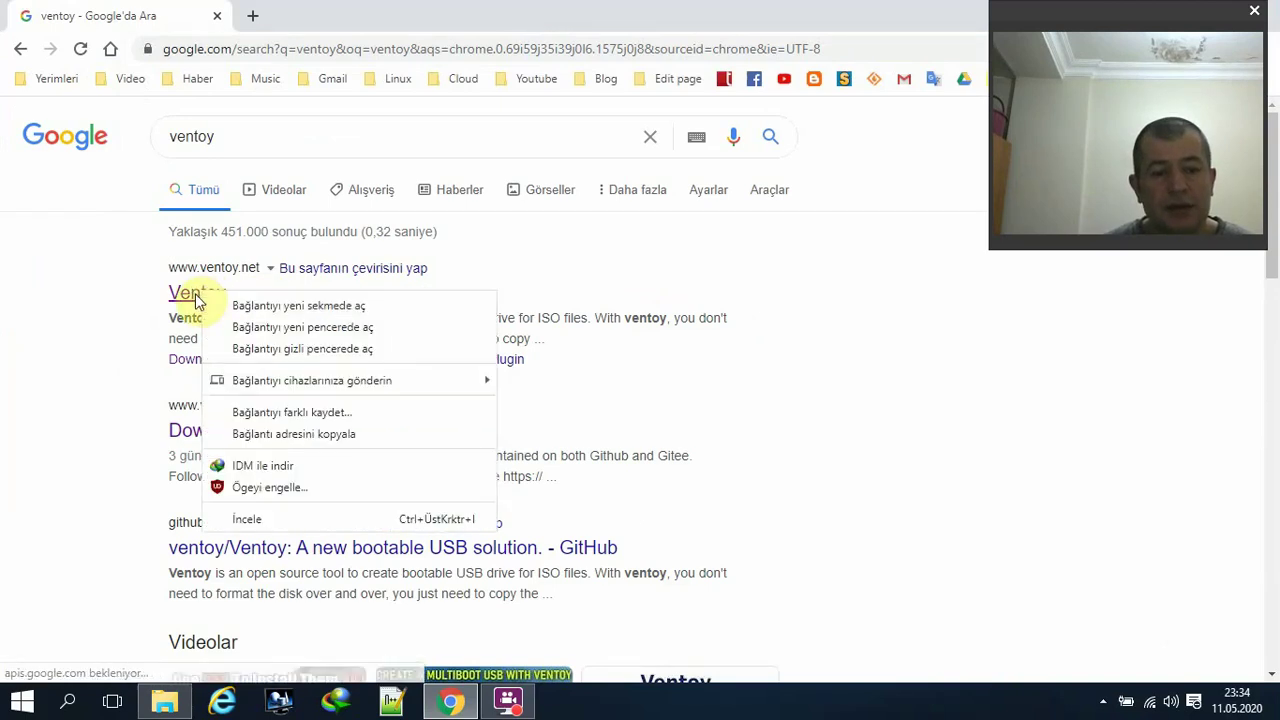
left_click(190, 297)
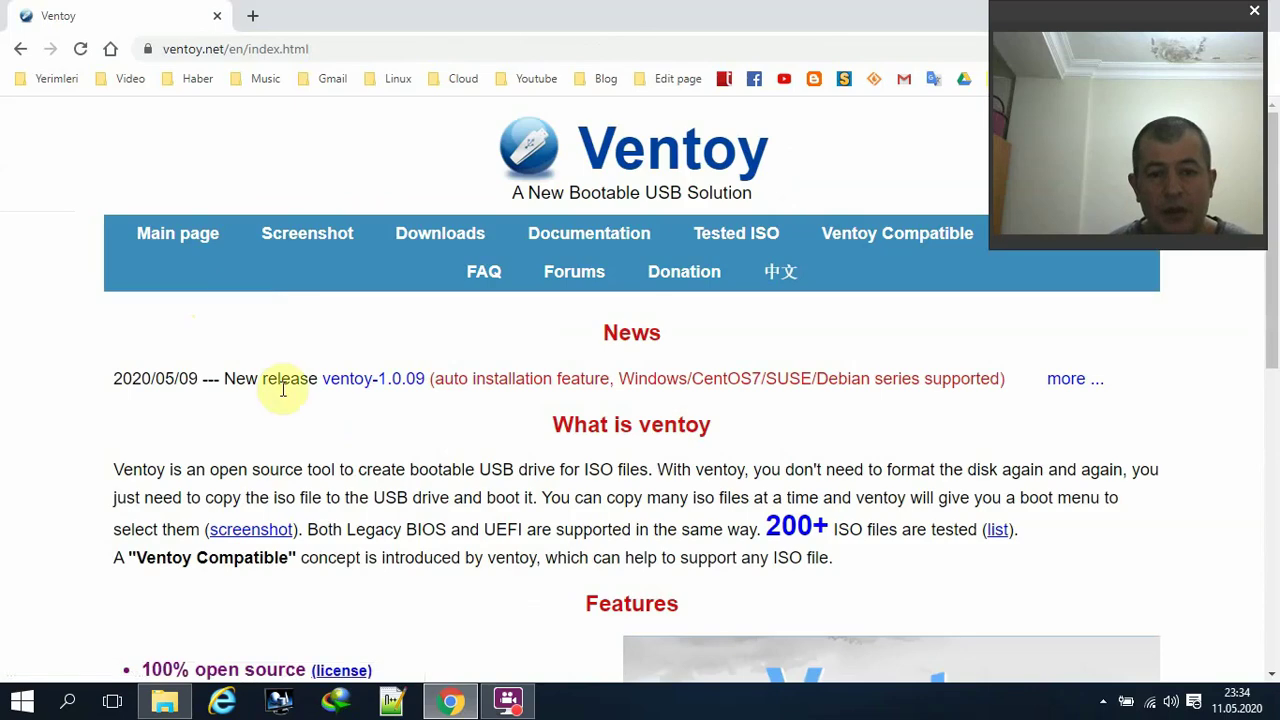
left_click(428, 246)
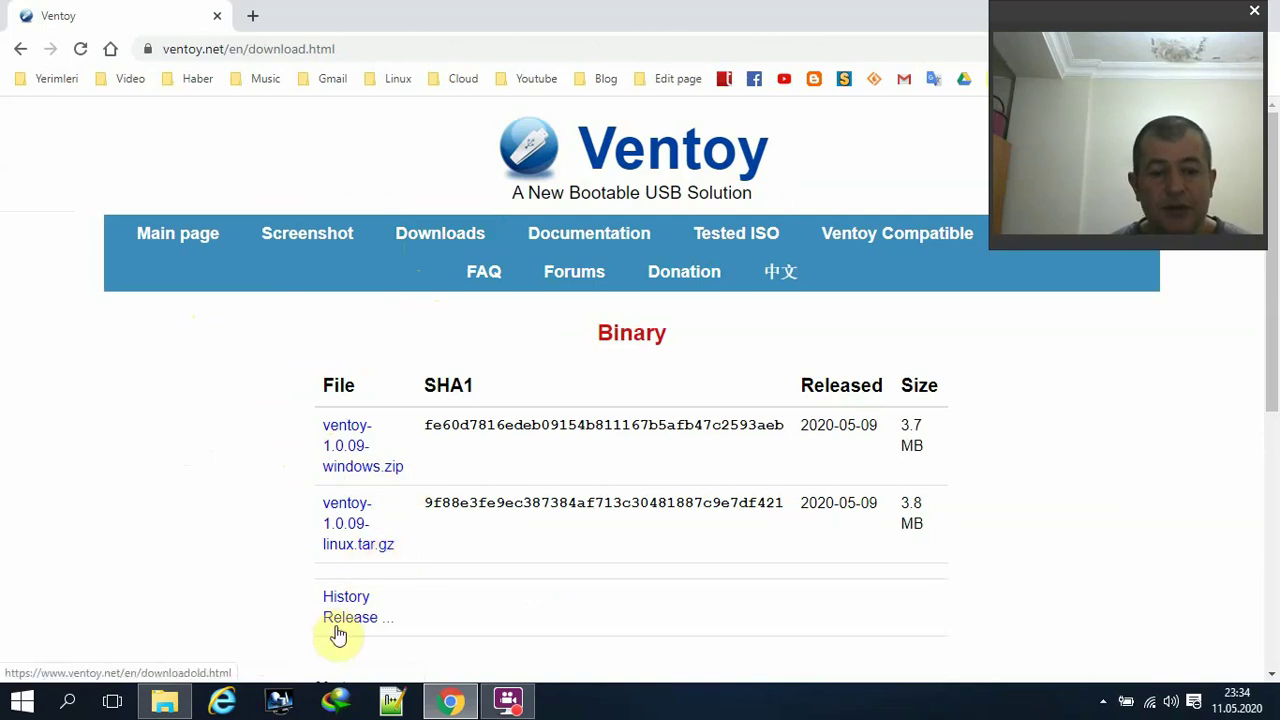
scroll(220, 499, "down", 2)
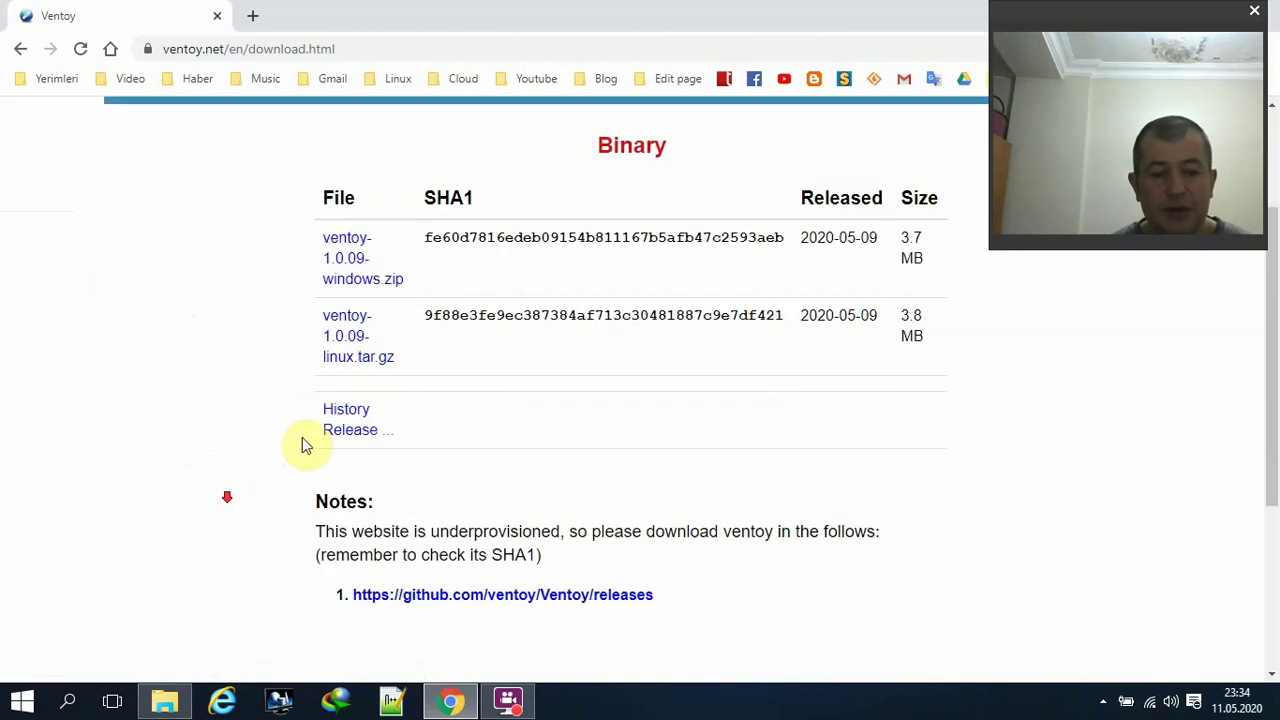
scroll(262, 386, "up", 1)
scroll(262, 386, "up", 1)
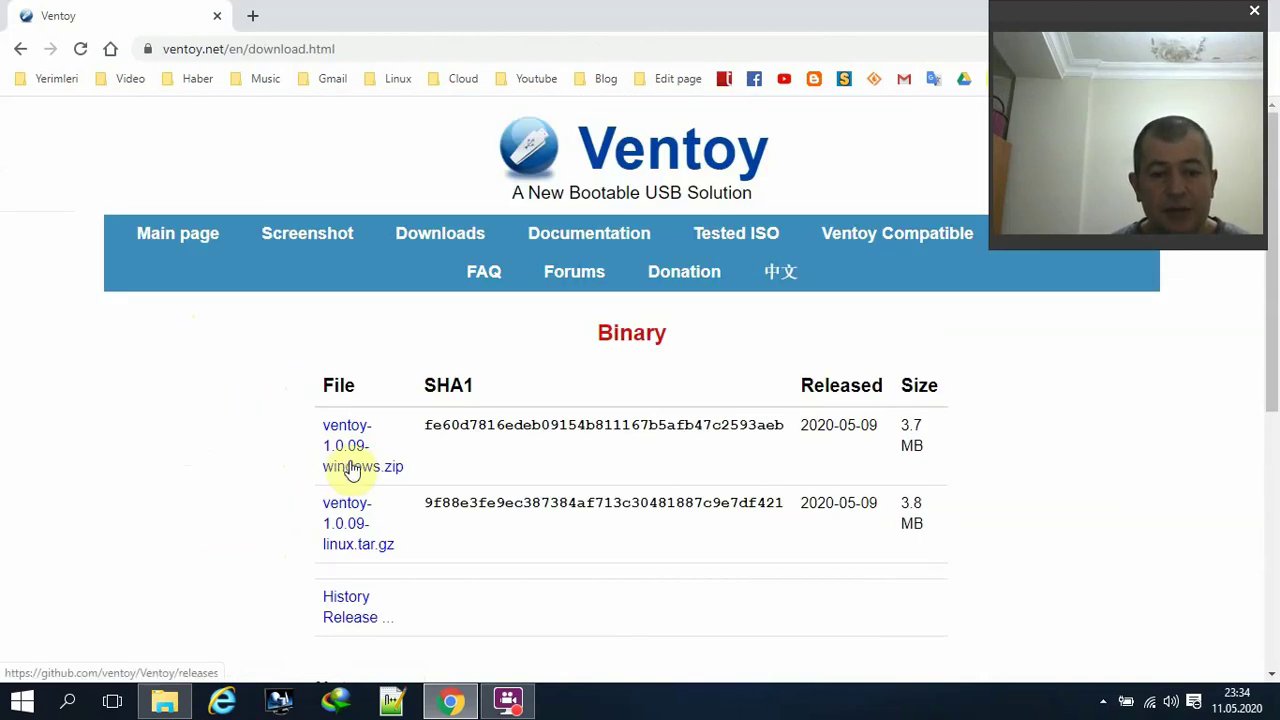
Open the Compressed folder inside the Downloads folder and switch its file display to larger icons
left_click(22, 701)
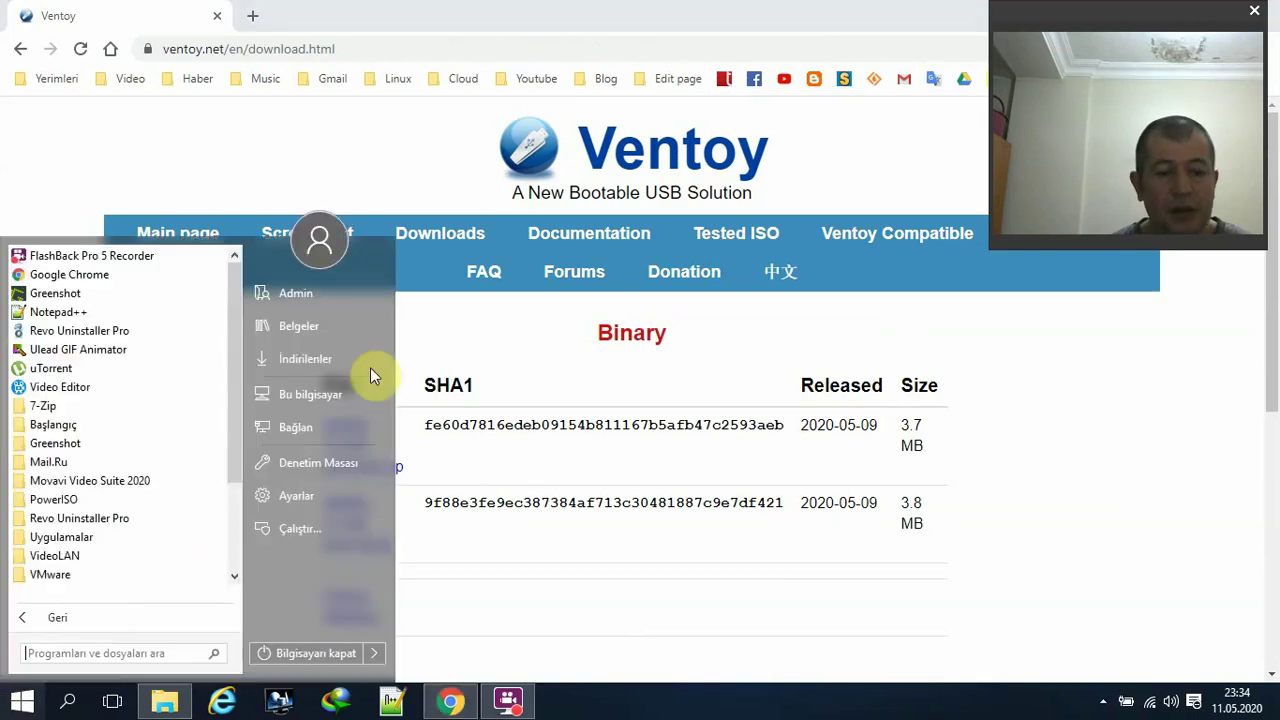
left_click(364, 362)
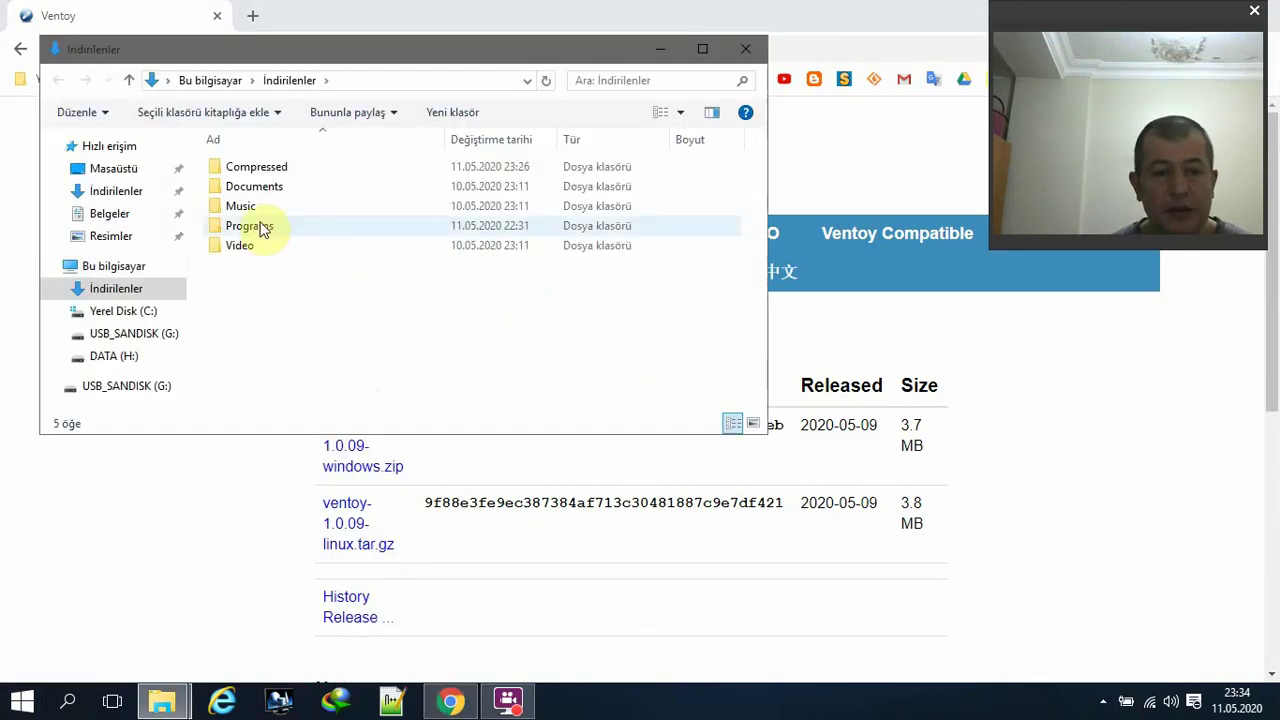
double_click(251, 170)
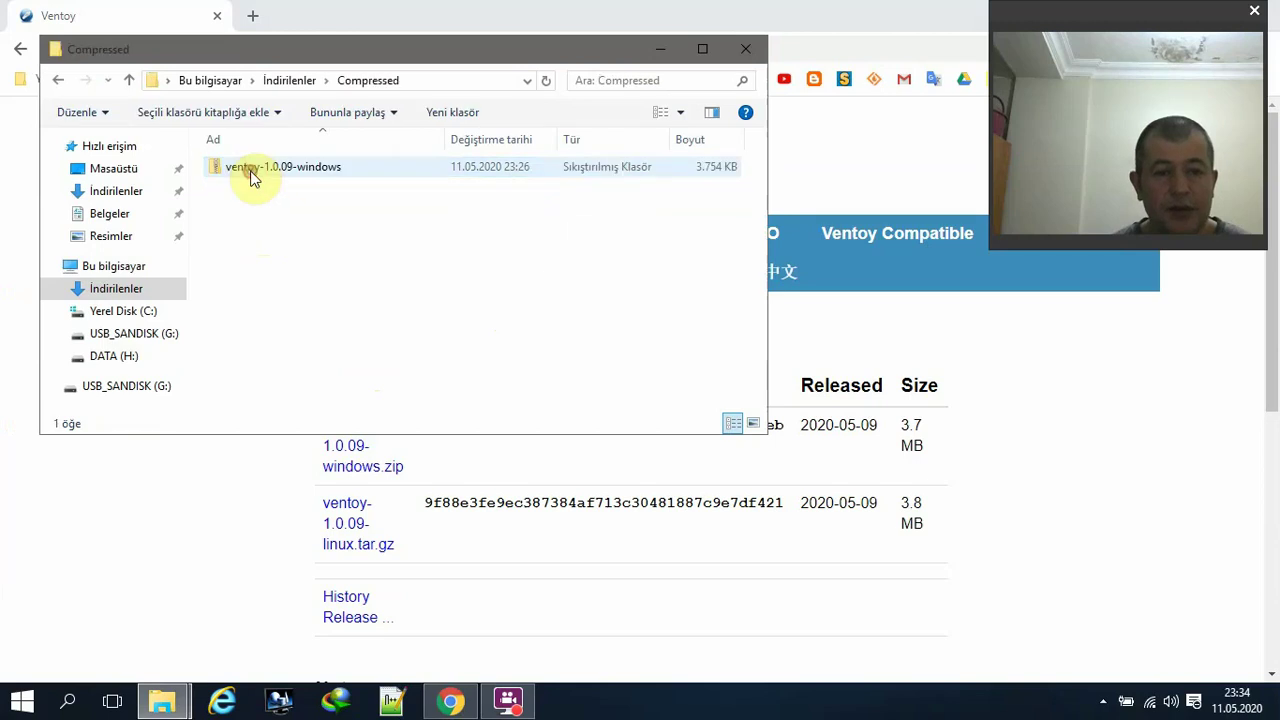
left_click_drag(430, 47, 436, 53)
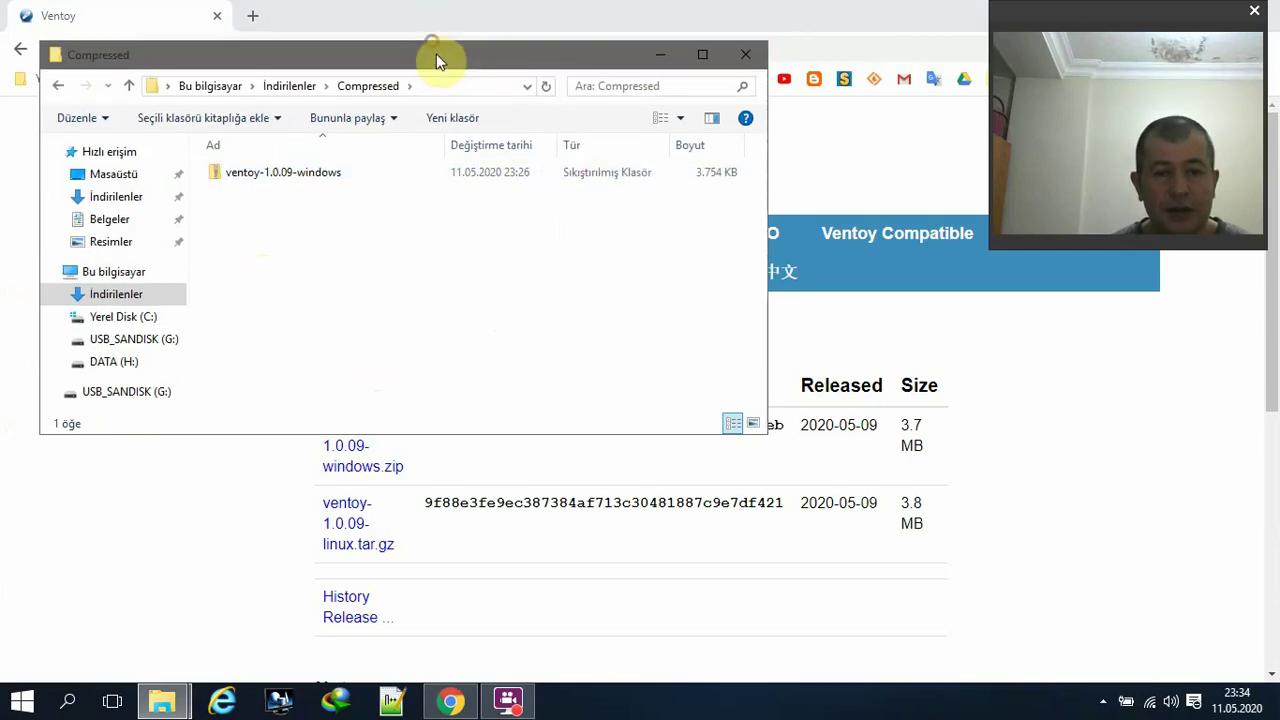
left_click(659, 118)
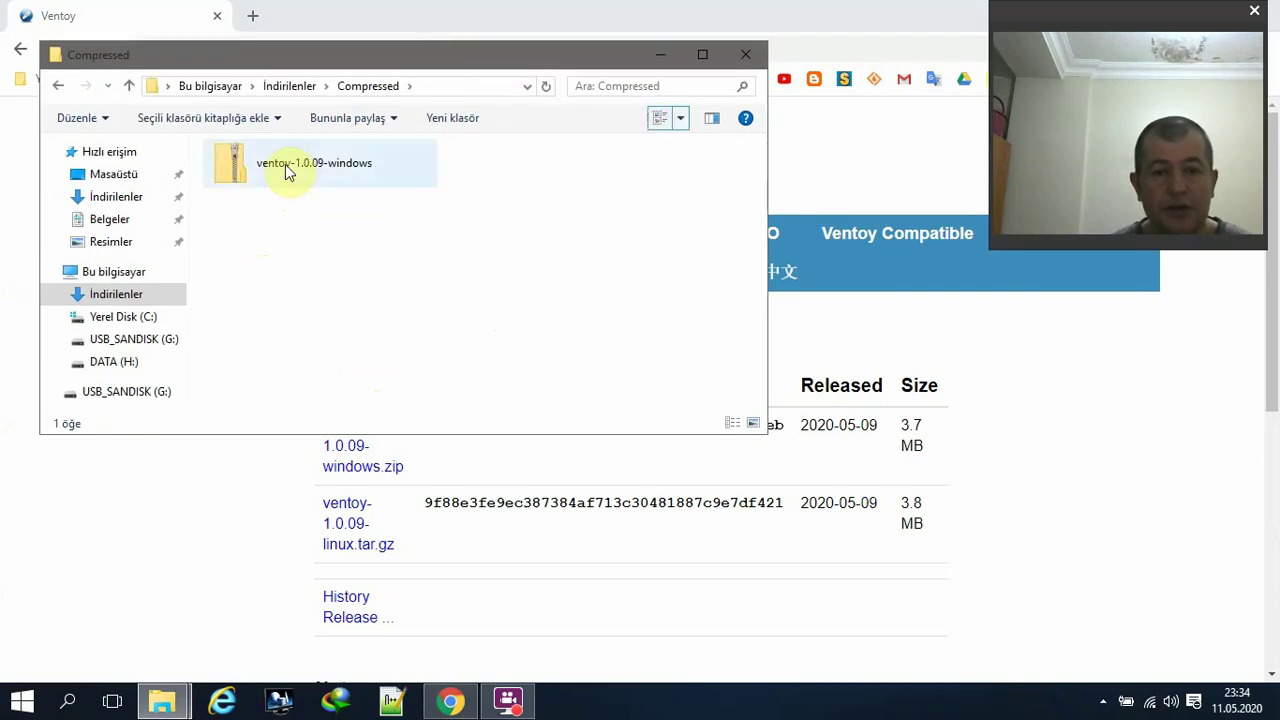
Extract the ventoy-1.0.09-windows archive into the current folder with 7-Zip
double_click(254, 166)
right_click(254, 166)
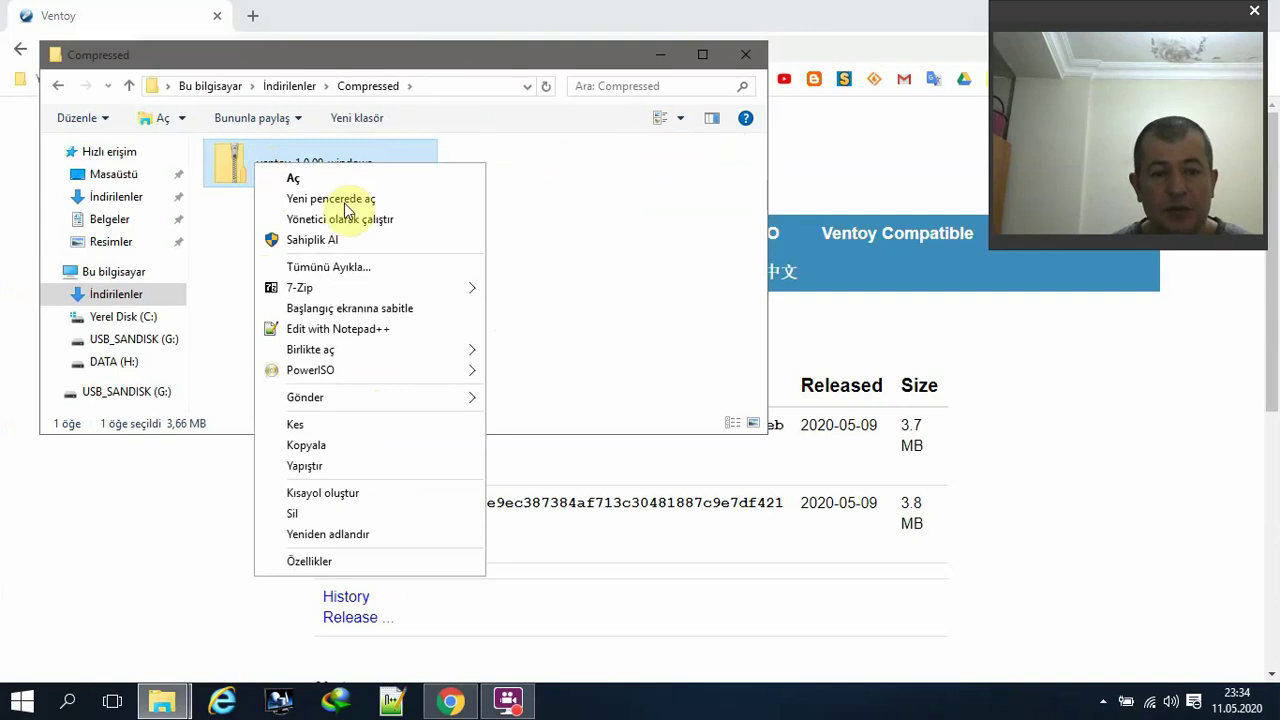
left_click(439, 284)
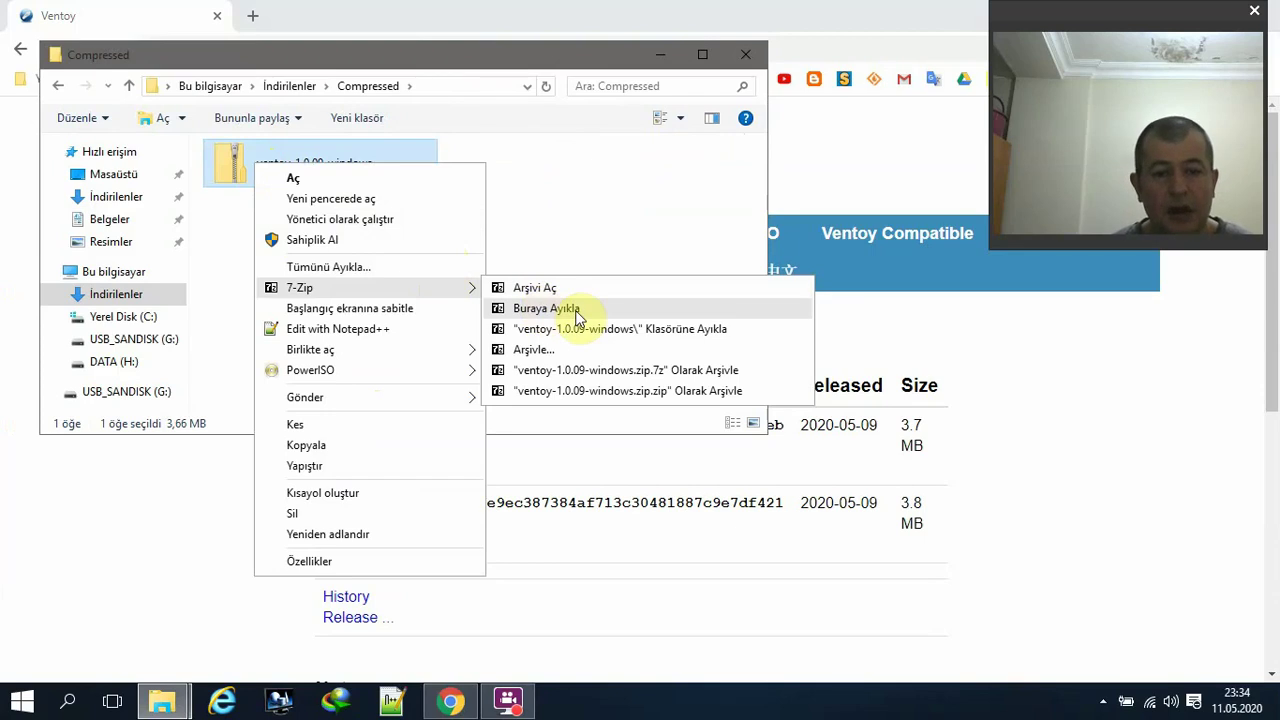
left_click(577, 316)
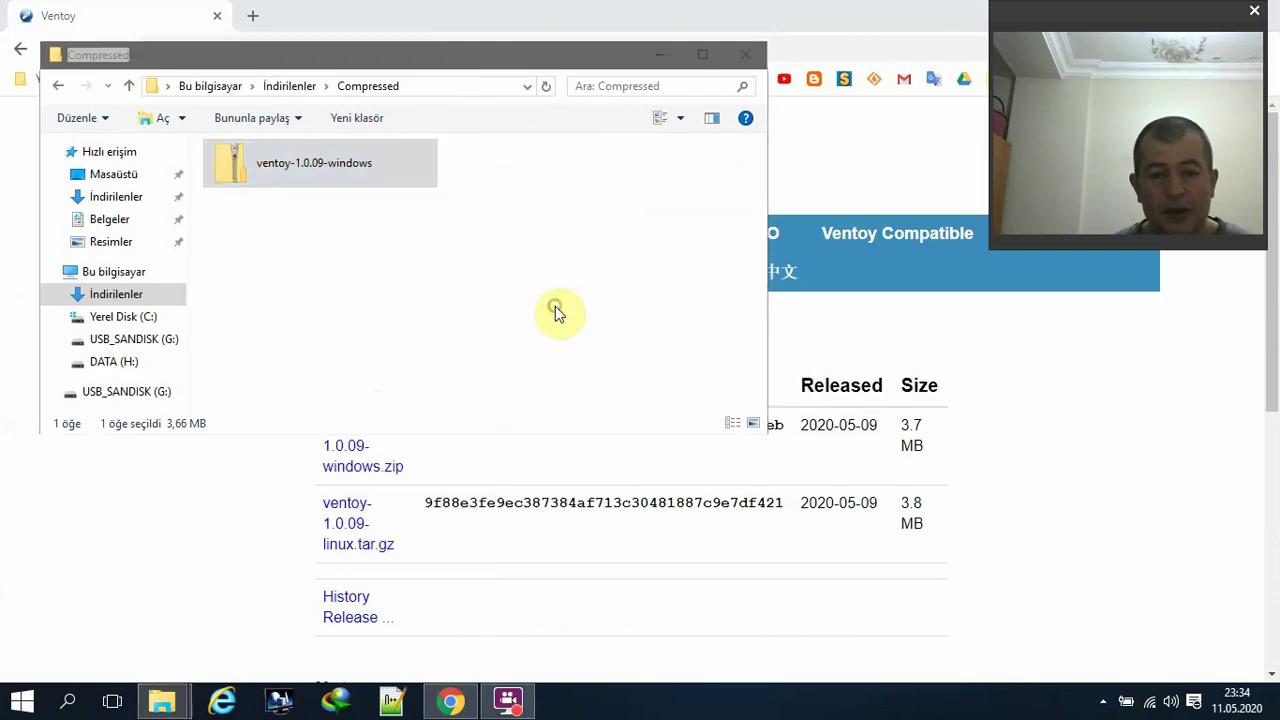
left_click(340, 330)
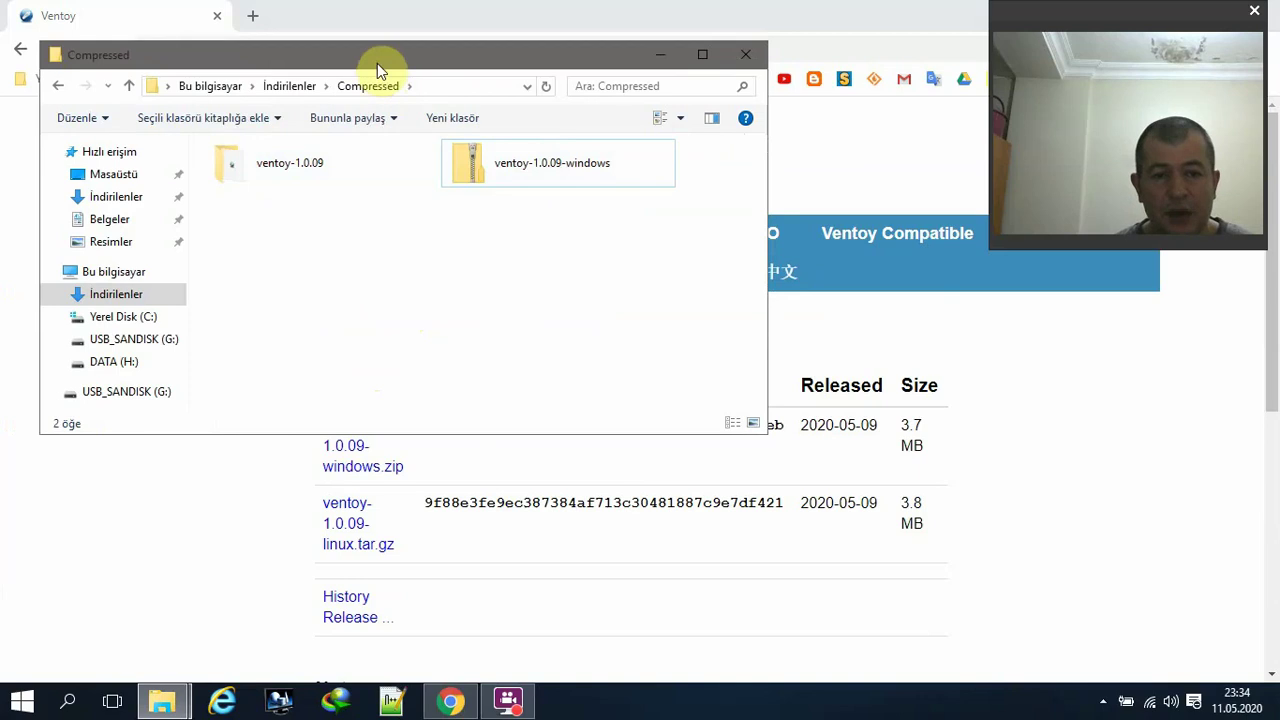
Move the Compressed folder window toward the middle of the screen and minimize the browser showing the Ventoy site
left_click_drag(376, 58, 614, 191)
left_click(777, 311)
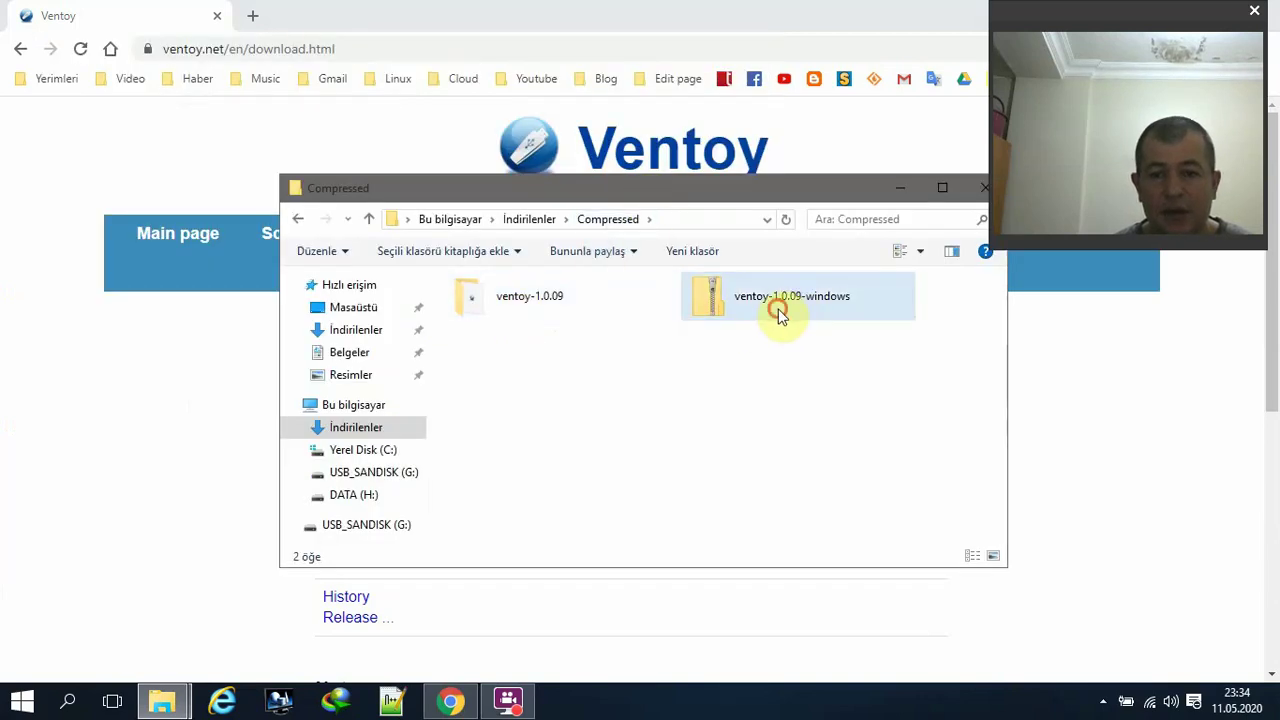
left_click(573, 327)
left_click_drag(763, 12, 631, 340)
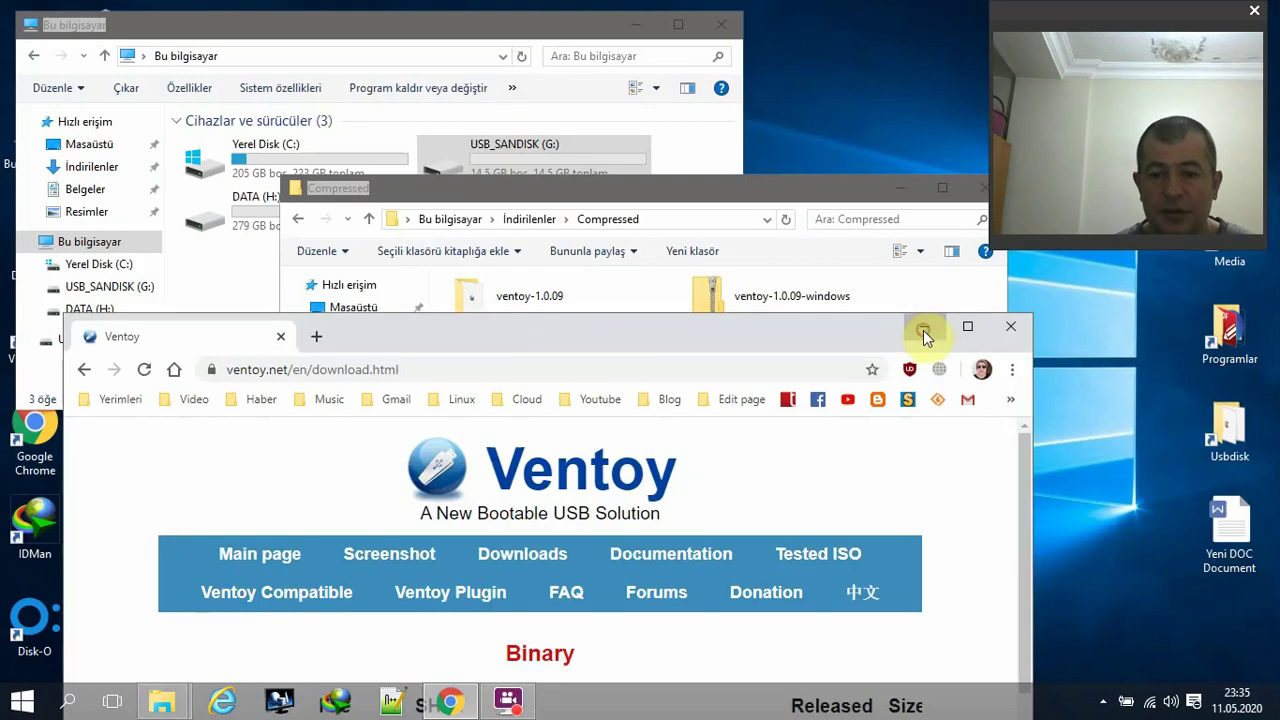
left_click(923, 330)
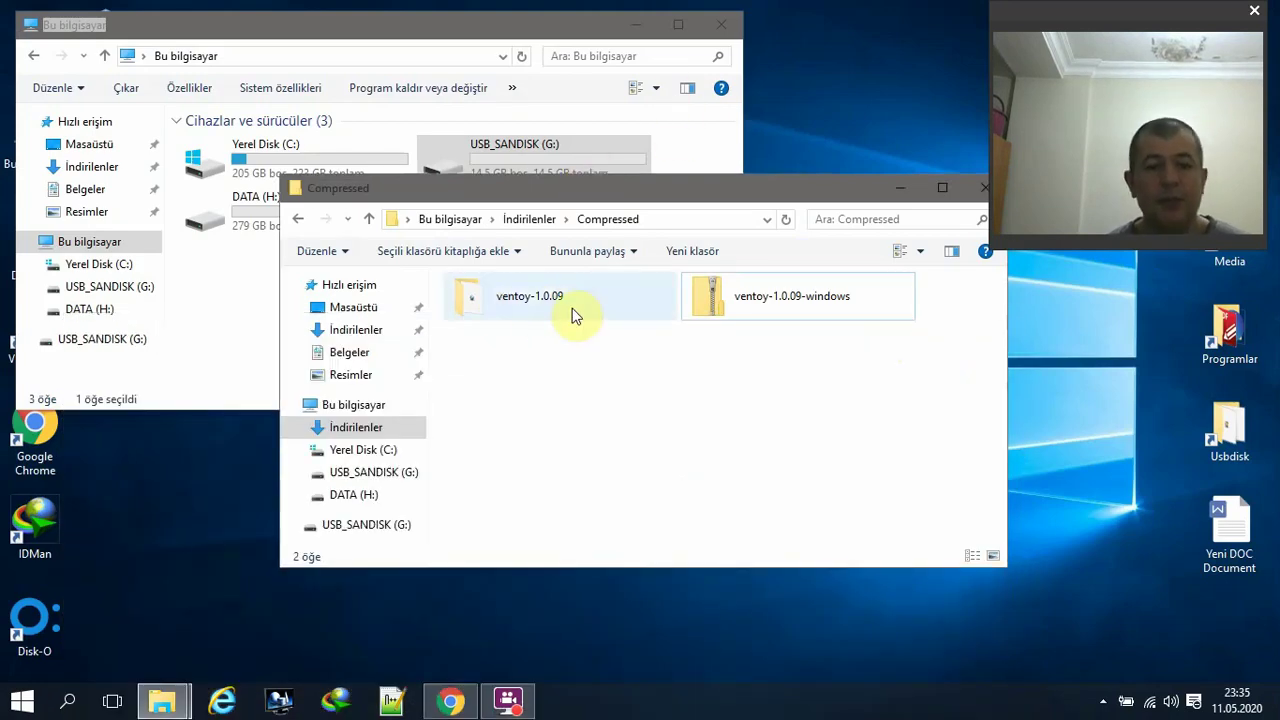
Run Ventoy2Disk from the extracted ventoy-1.0.09 folder as administrator
double_click(527, 305)
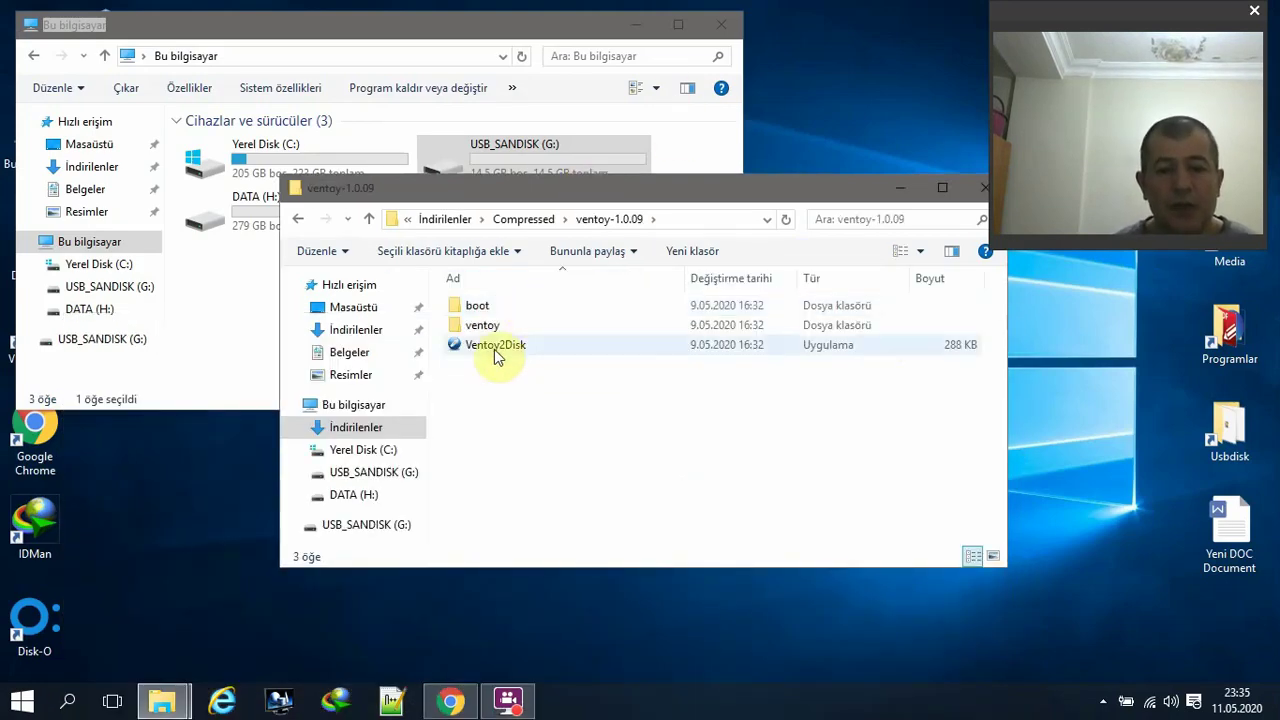
left_click(495, 350)
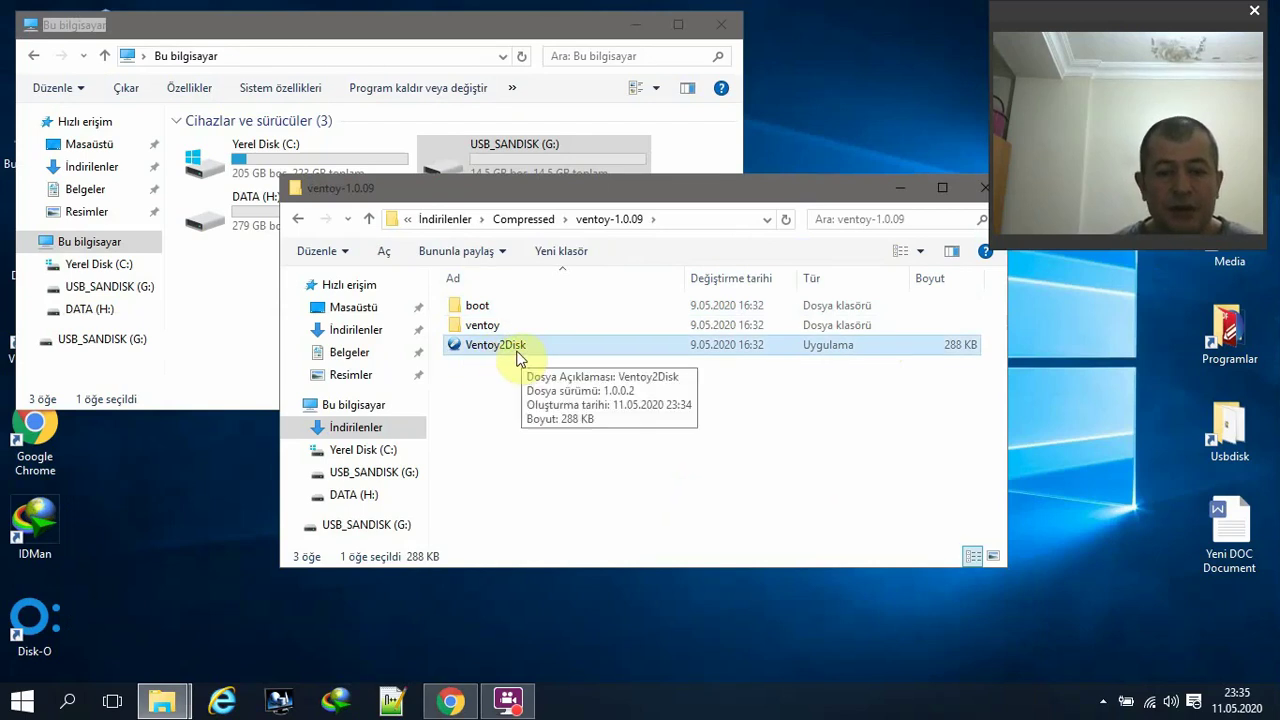
right_click(518, 358)
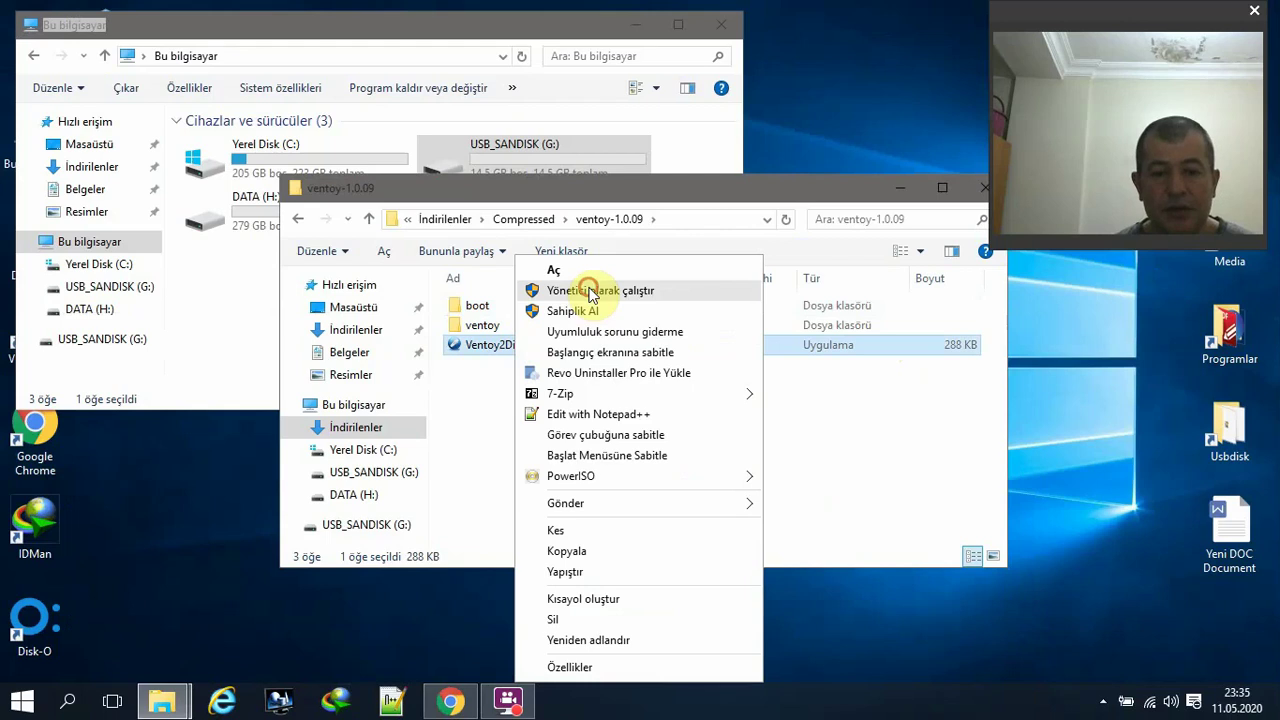
left_click(591, 292)
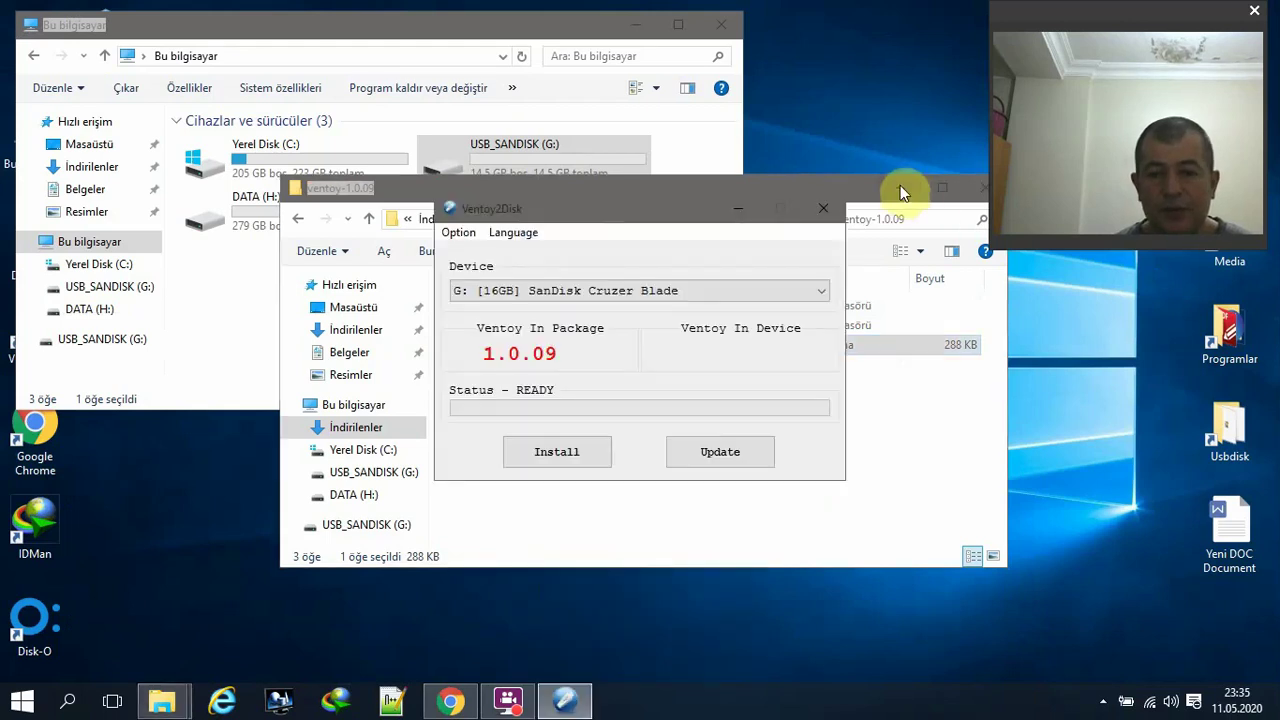
Minimize the ventoy-1.0.09 folder window and choose G: [16GB] SanDisk Cruzer Blade as the Ventoy2Disk device, keeping the drive overview uncovered
left_click(899, 187)
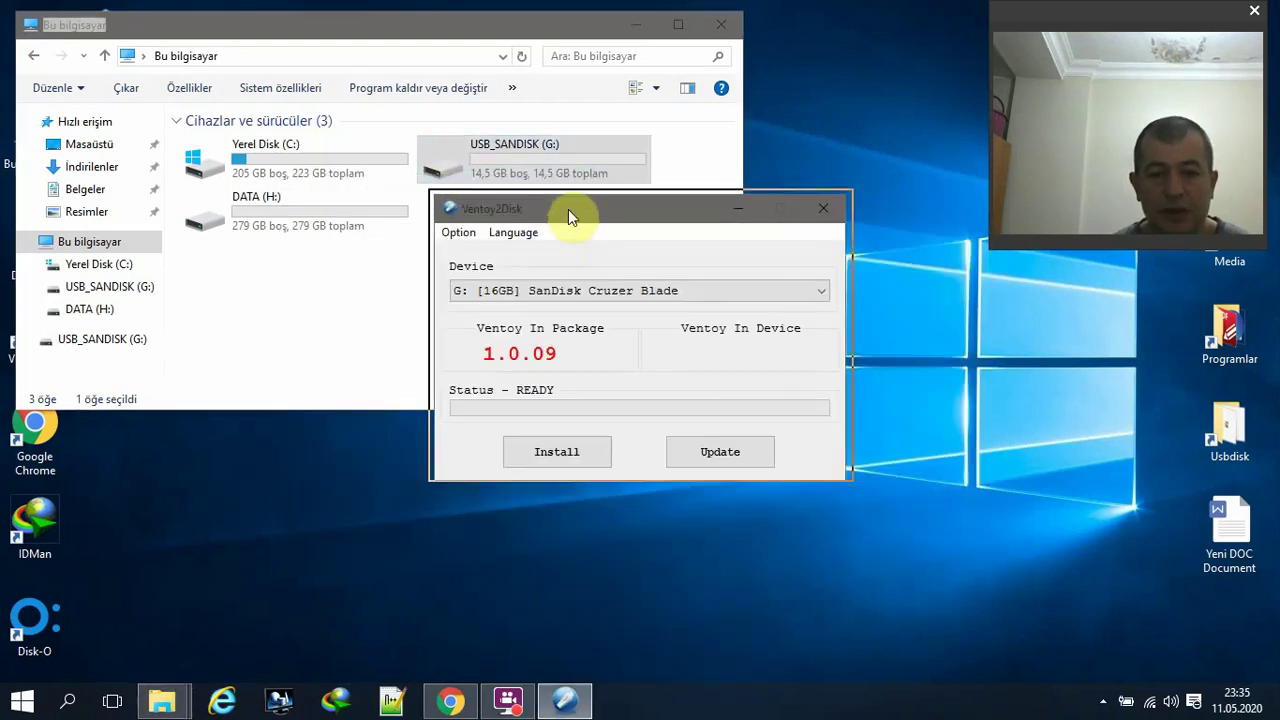
left_click_drag(564, 200, 560, 177)
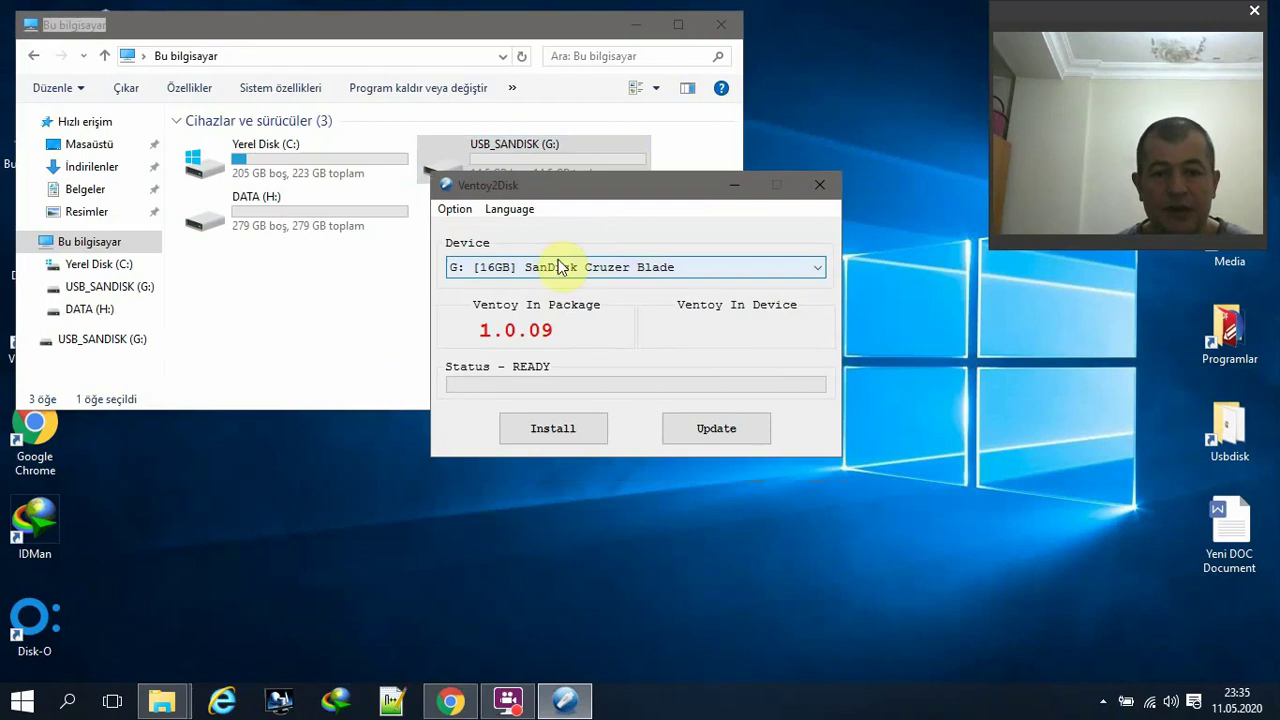
left_click(494, 268)
left_click(490, 284)
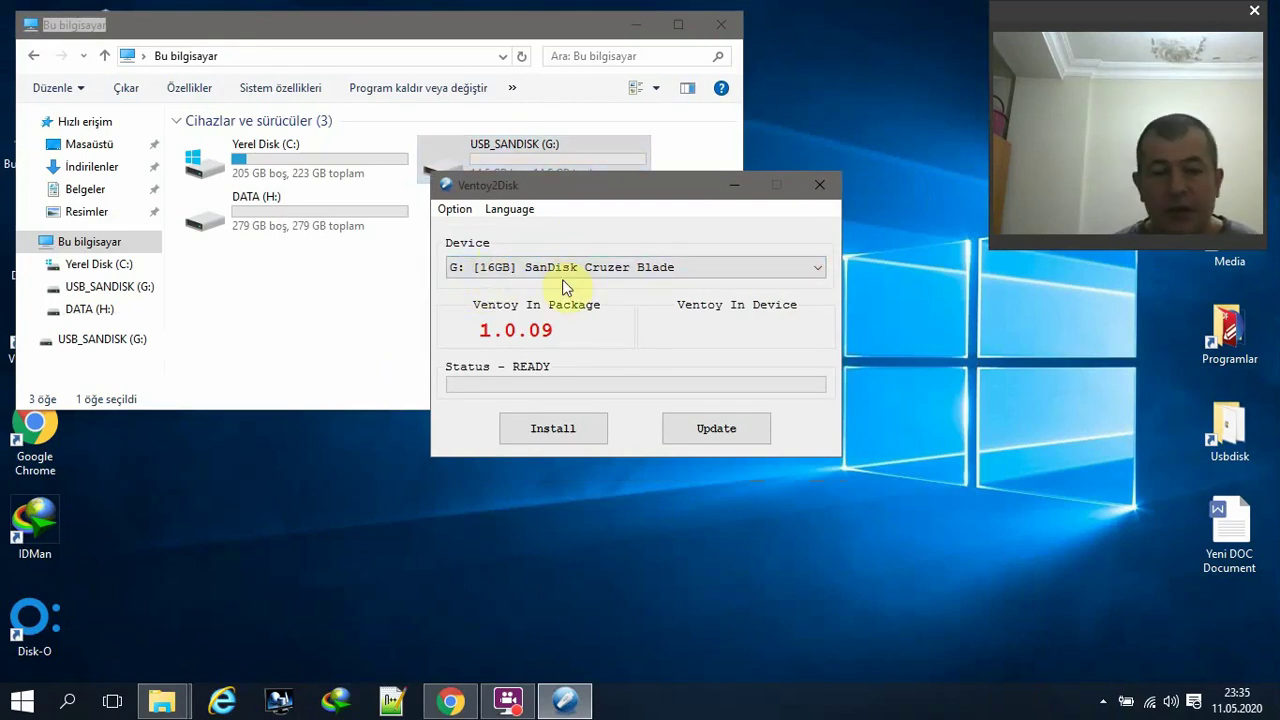
left_click_drag(639, 195, 637, 280)
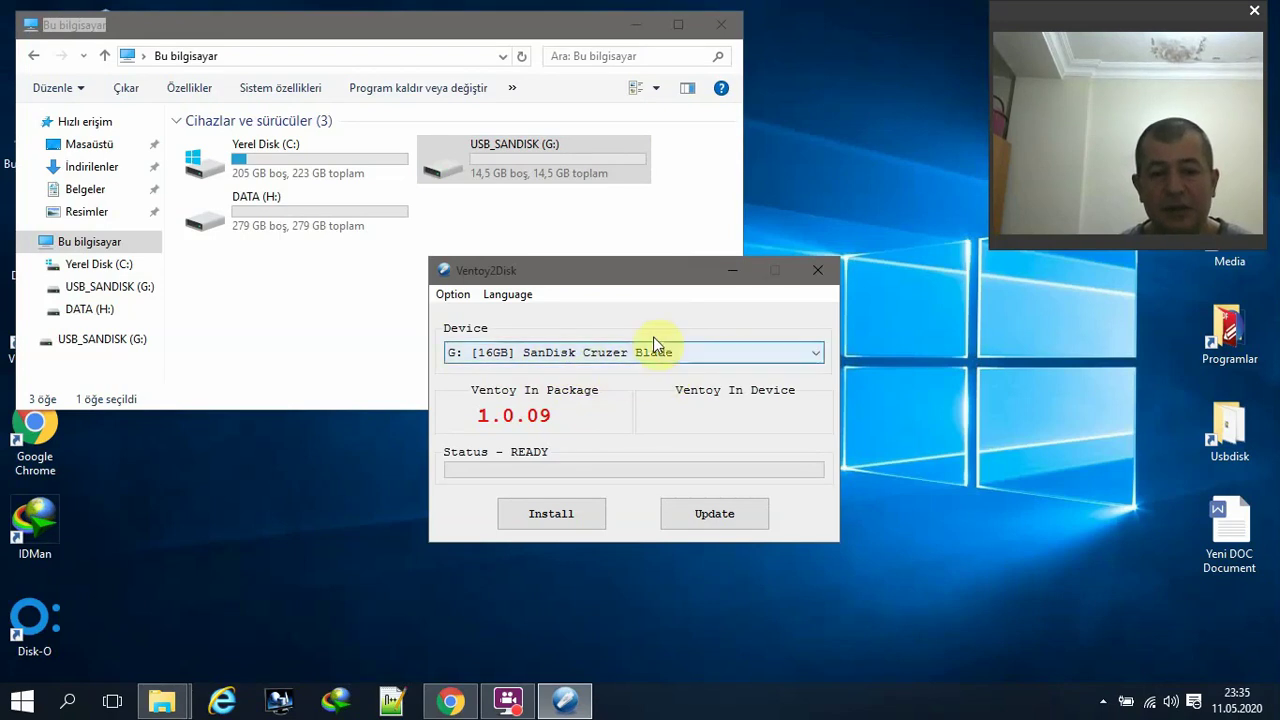
left_click_drag(666, 277, 657, 236)
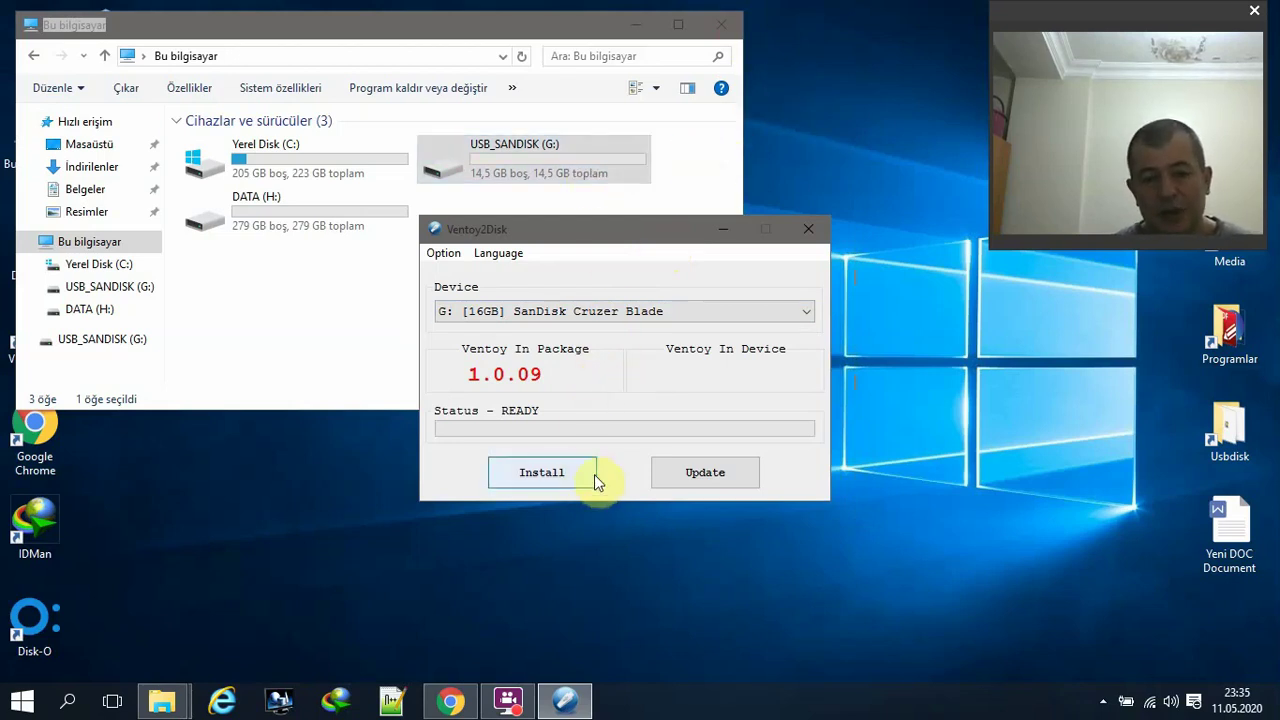
Open the USB_SANDISK (G:) drive to check its contents and reposition the Ventoy2Disk window over it
left_click(565, 167)
double_click(565, 167)
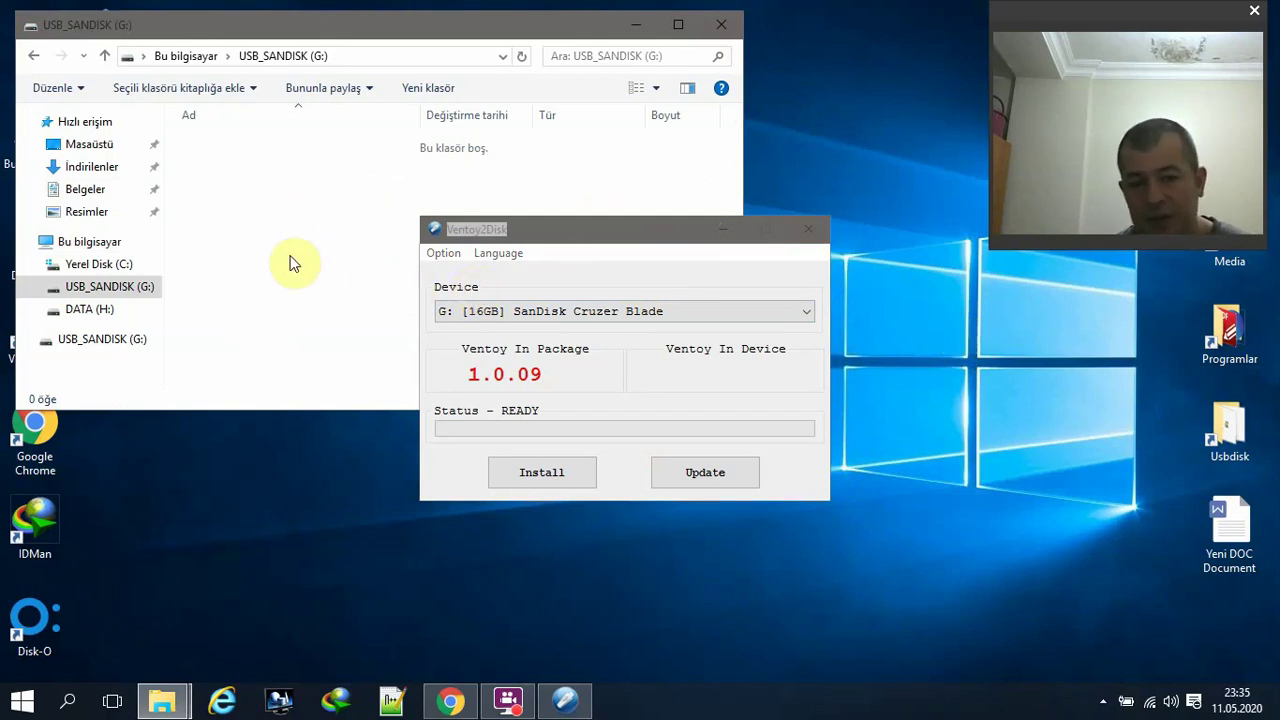
left_click_drag(583, 240, 517, 256)
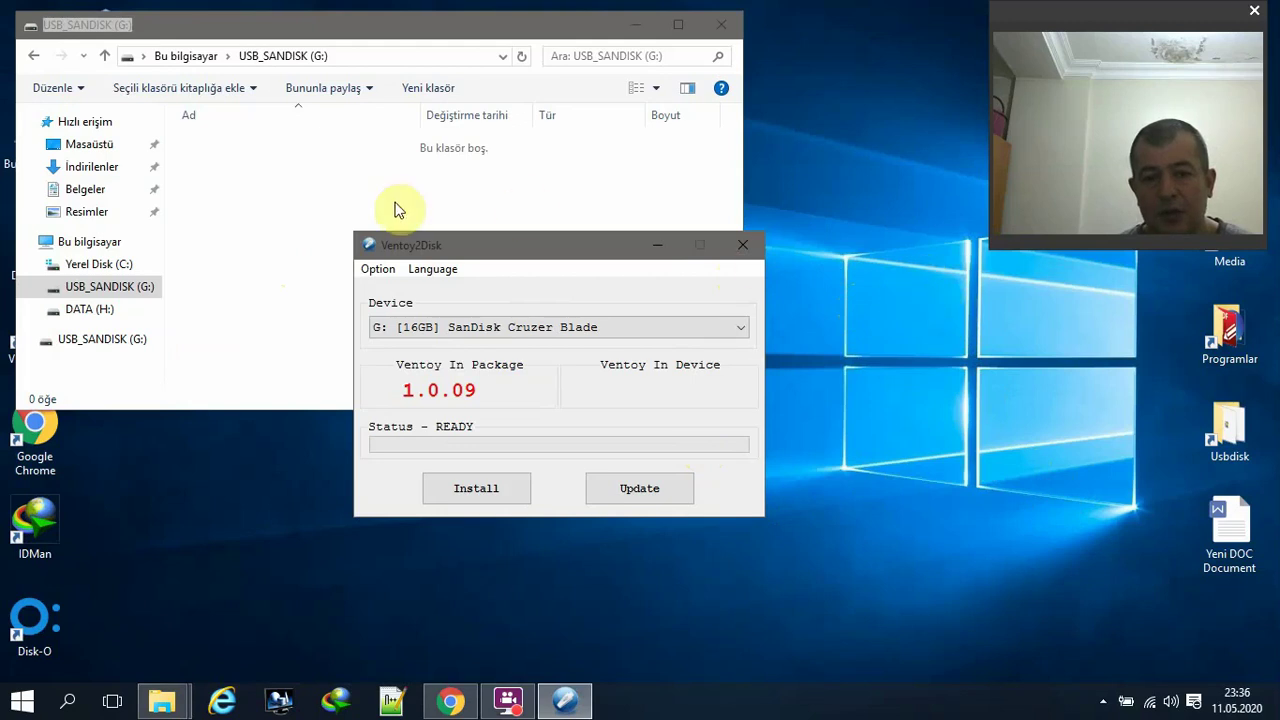
Close the USB_SANDISK (G:) window and install Ventoy 1.0.09 on the SanDisk Cruzer Blade, accepting both format confirmations and dismissing the final message
left_click(246, 178)
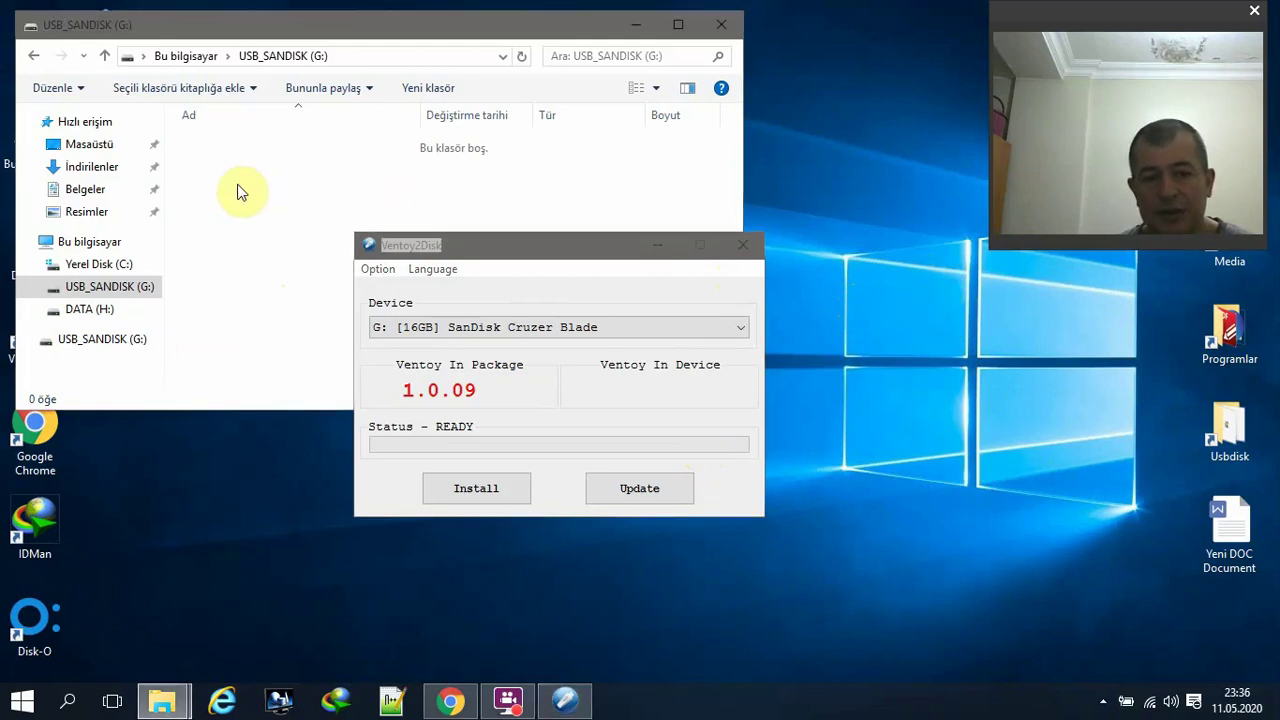
left_click(722, 24)
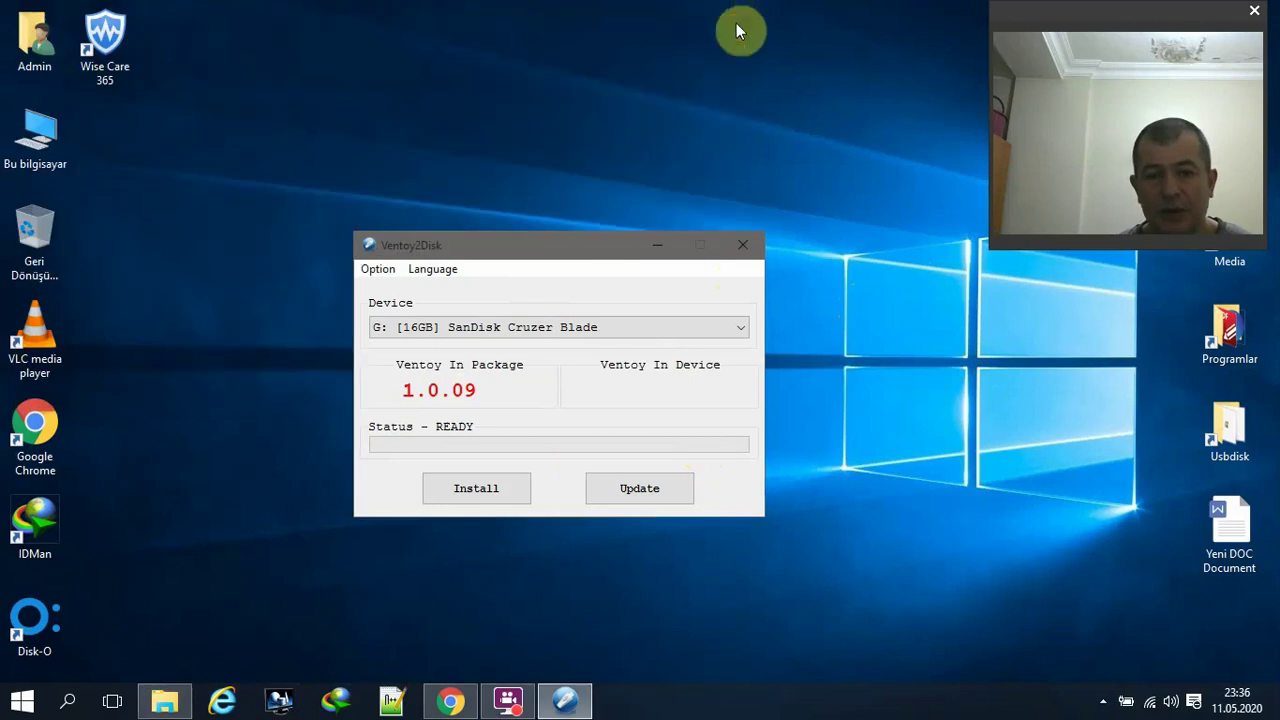
left_click(504, 492)
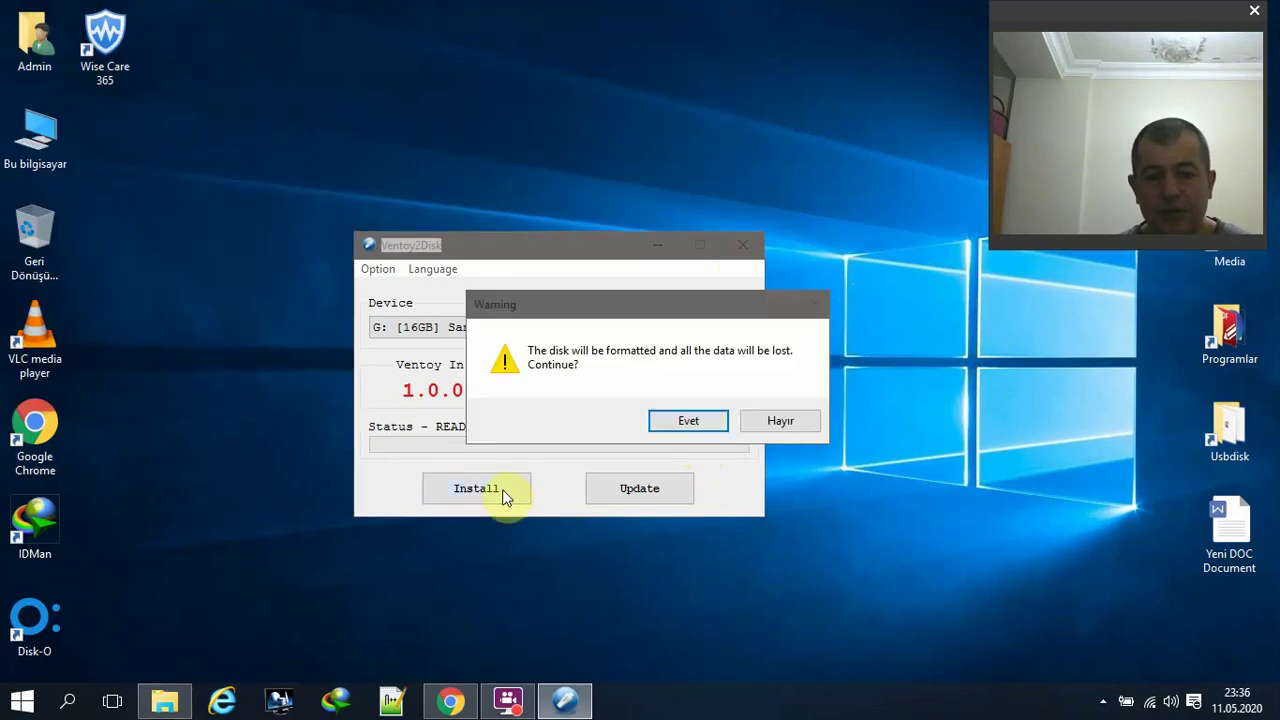
left_click(687, 422)
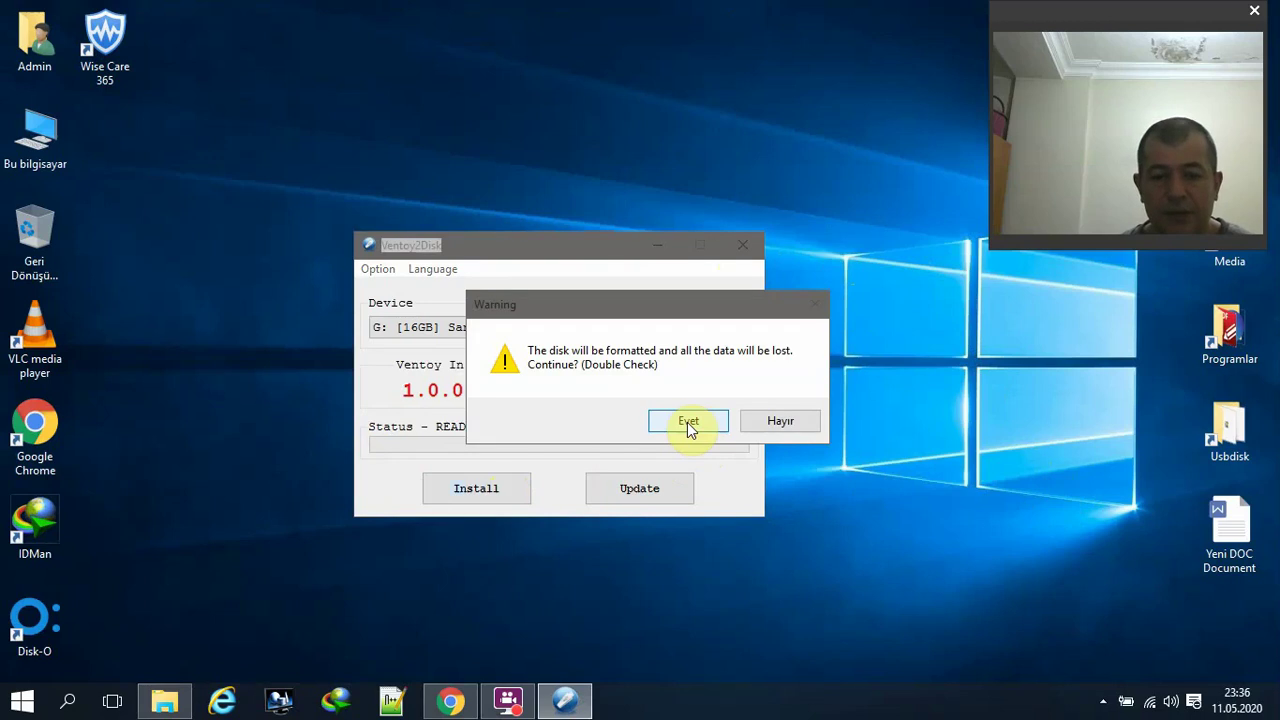
left_click(687, 422)
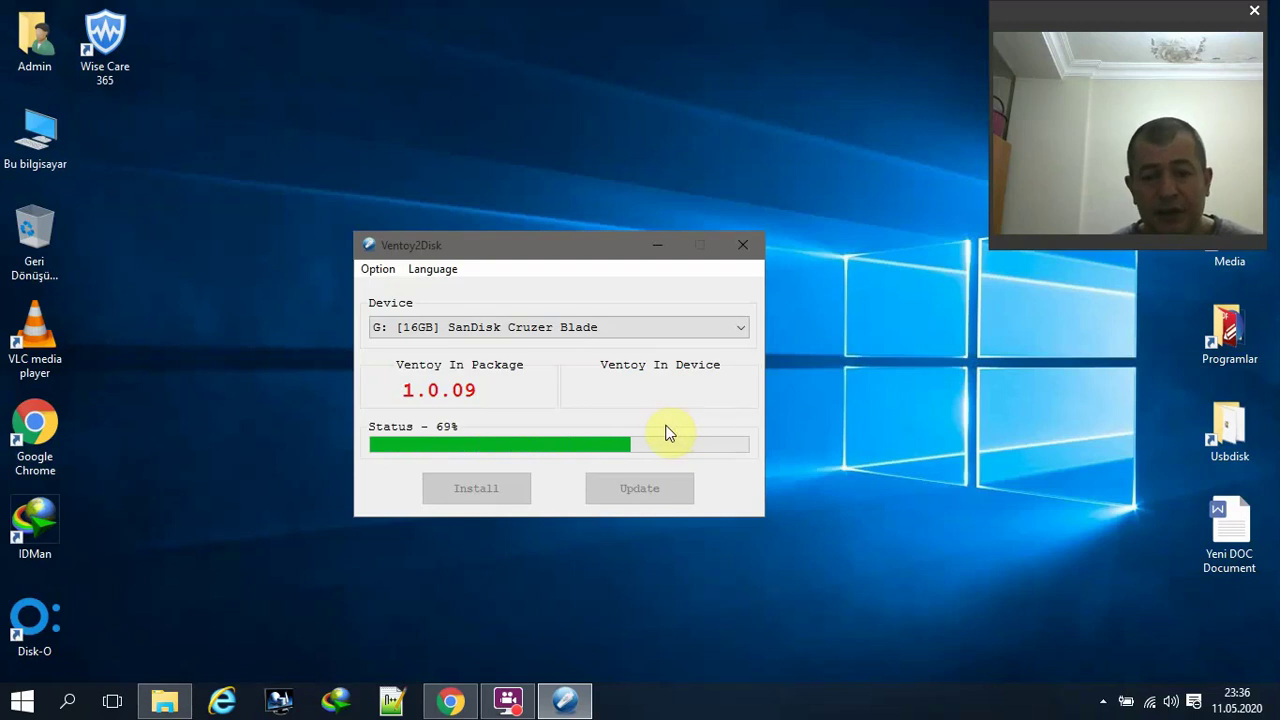
left_click(433, 269)
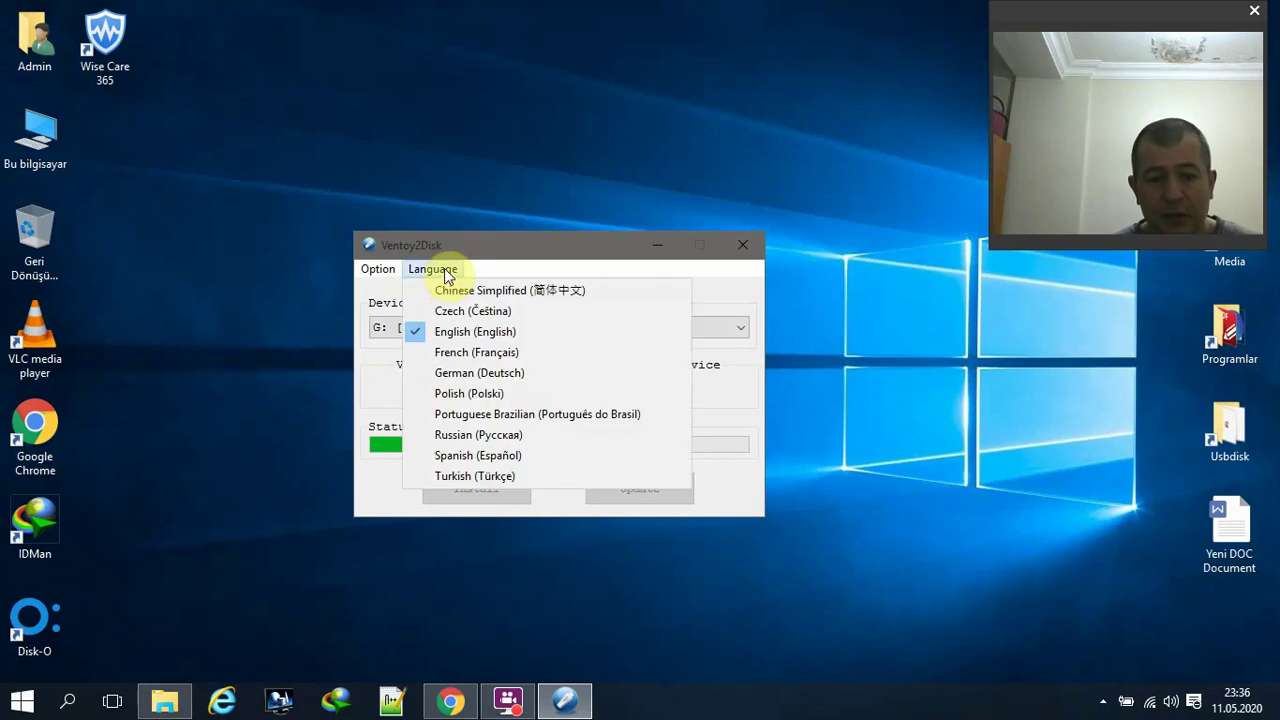
left_click(501, 246)
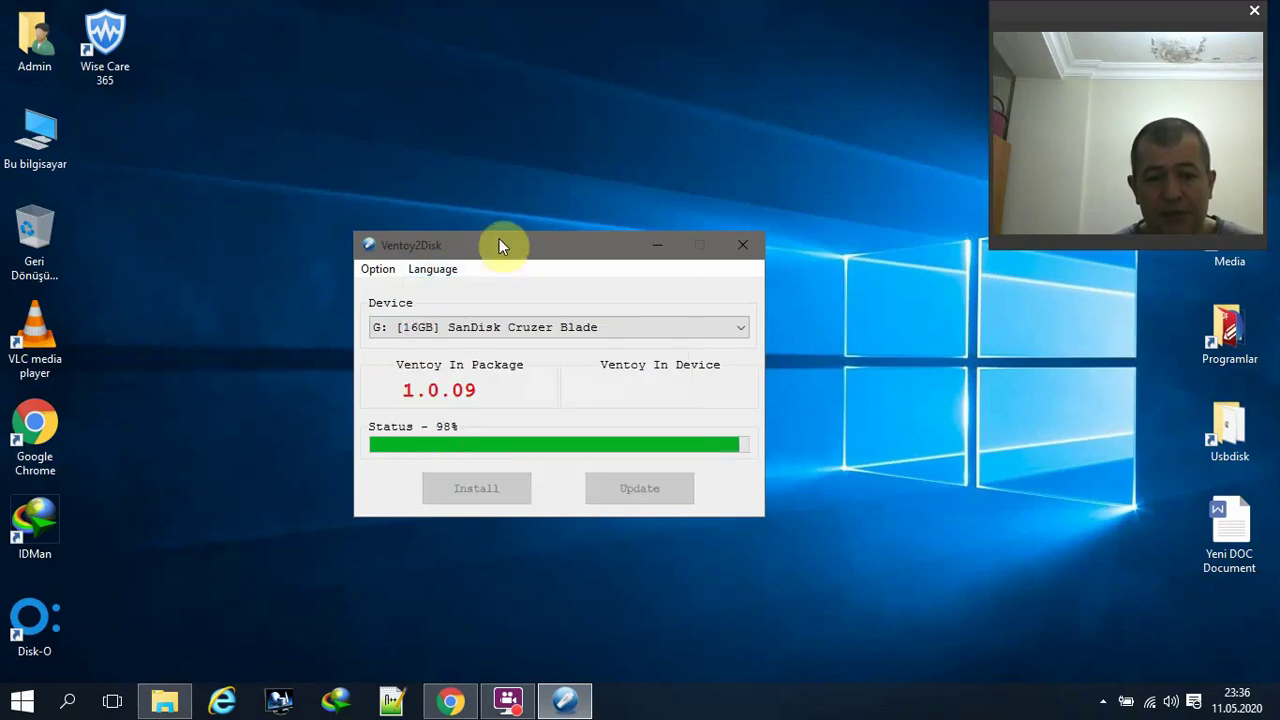
left_click(762, 424)
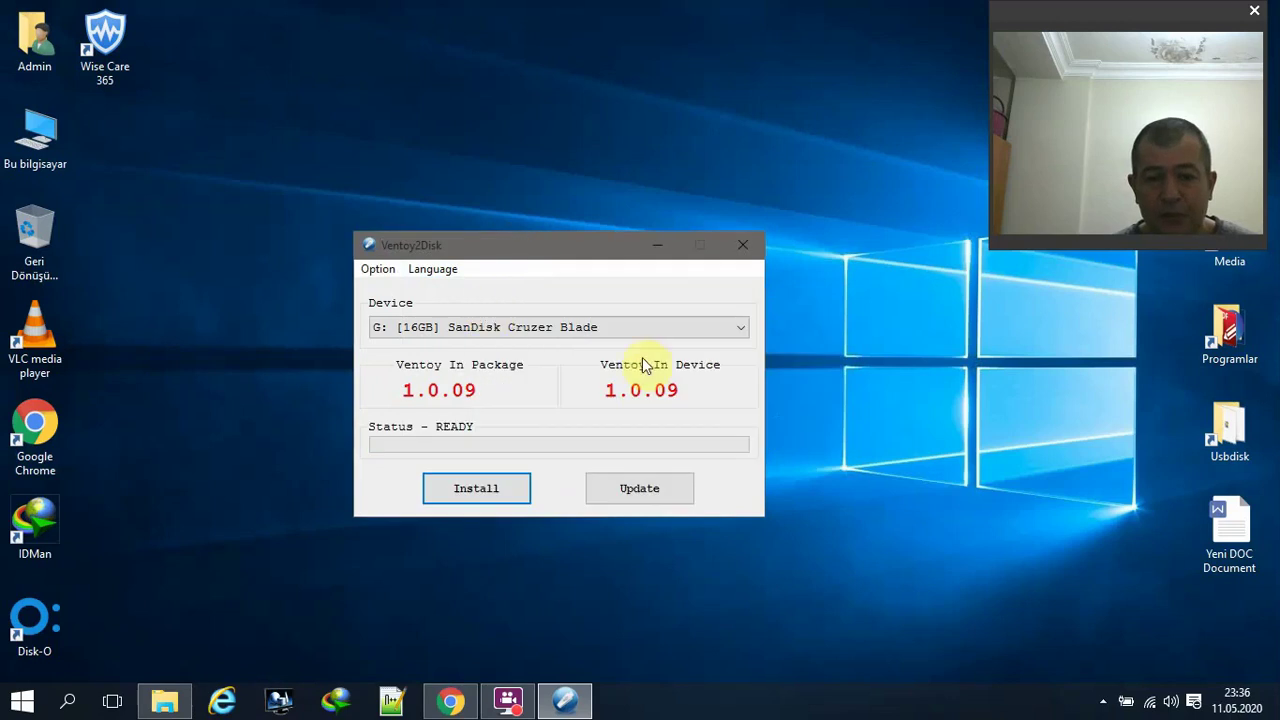
Switch the Ventoy2Disk interface language to Turkish (Türkçe), move its window higher on the desktop and close the program
left_click(438, 270)
left_click(503, 477)
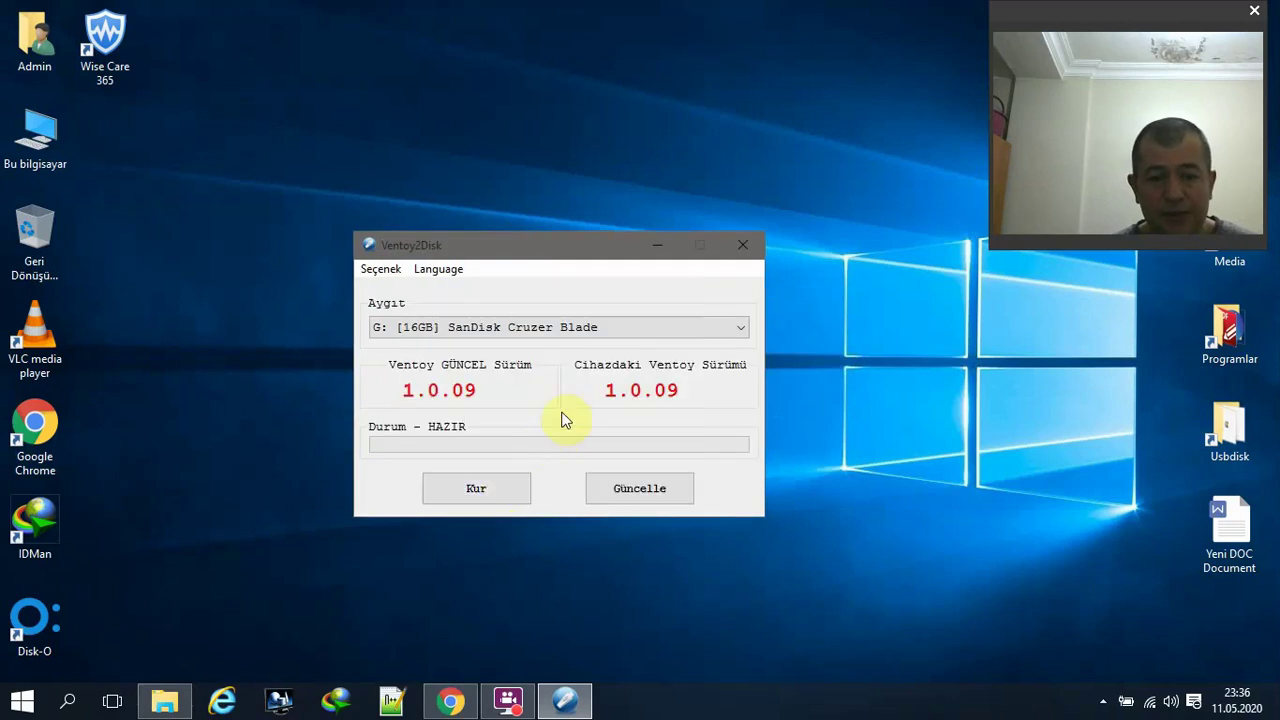
left_click_drag(572, 259, 633, 84)
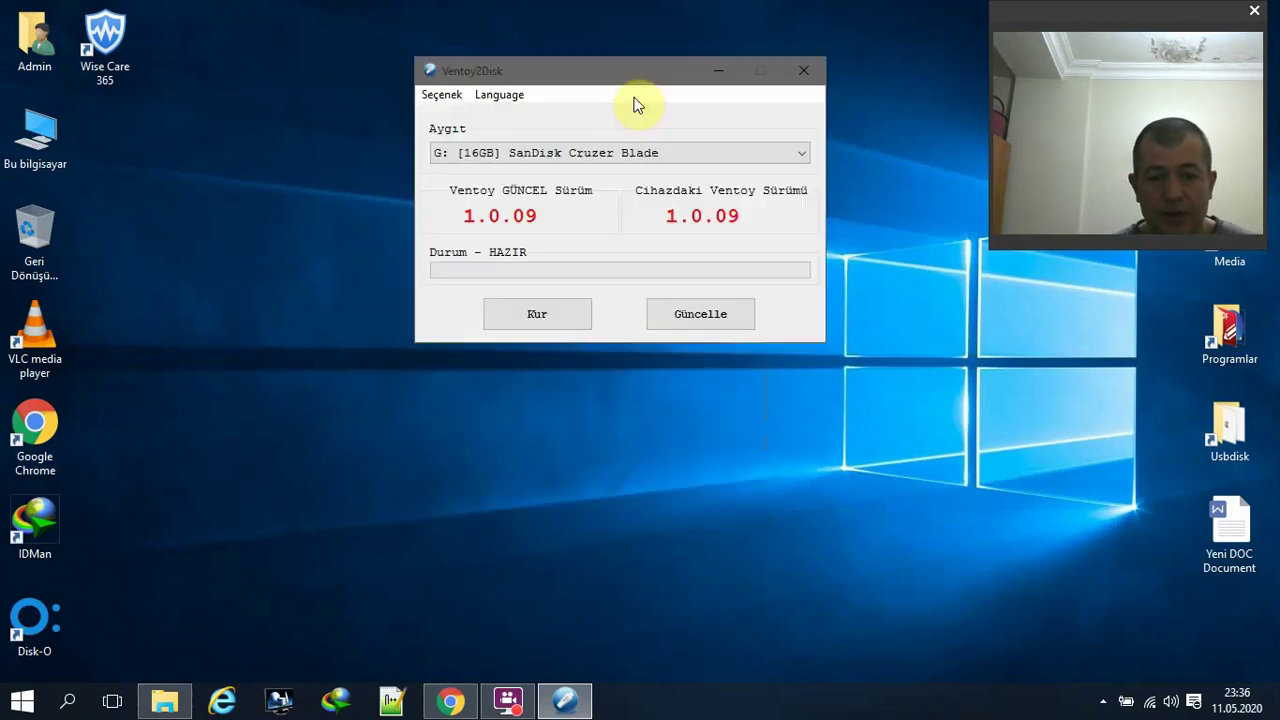
left_click(441, 95)
mouse_move(523, 97)
left_click(517, 415)
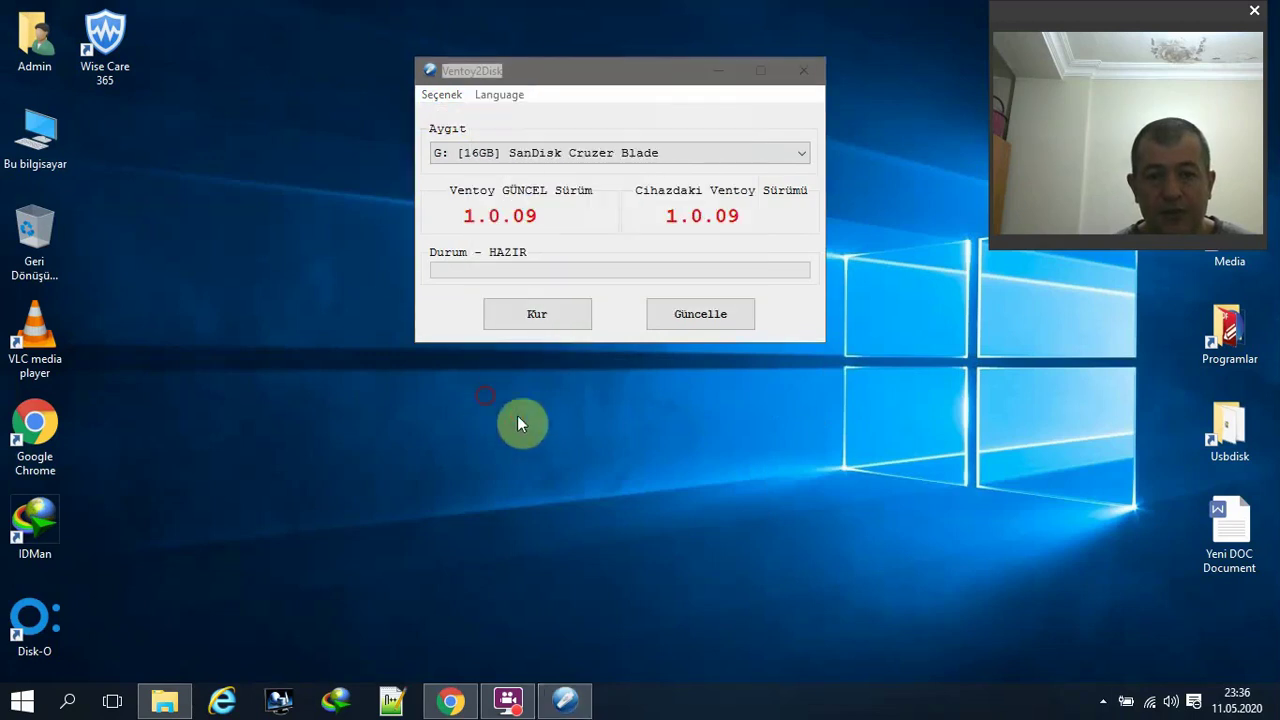
left_click(804, 68)
Open the Ventoy (G:) drive from Bu bilgisayar to check its contents and move the window higher on the desktop
double_click(35, 135)
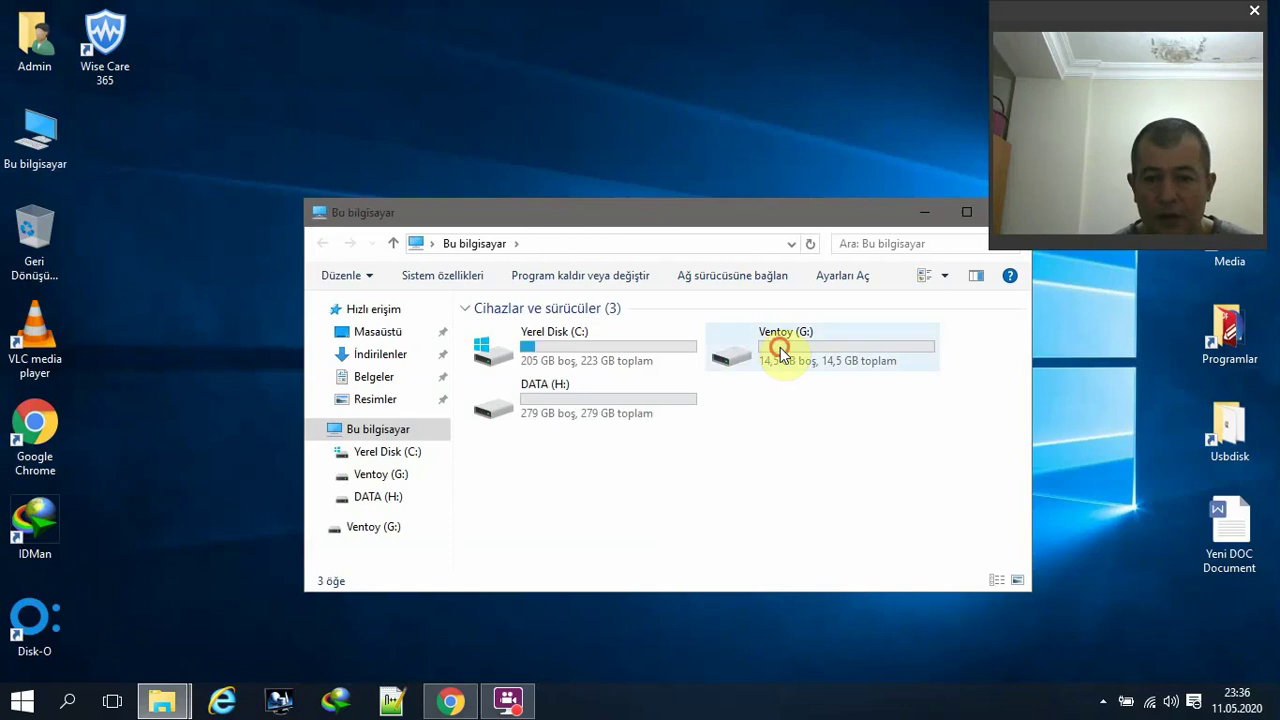
left_click(778, 349)
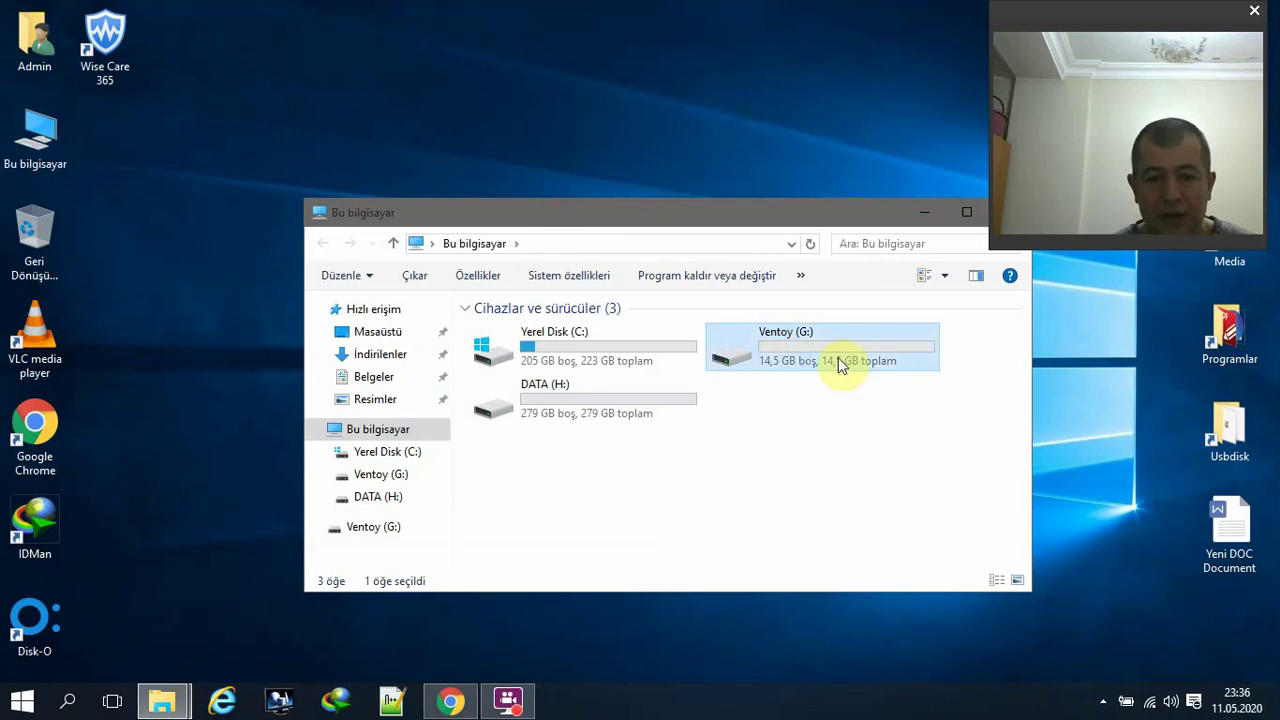
double_click(838, 362)
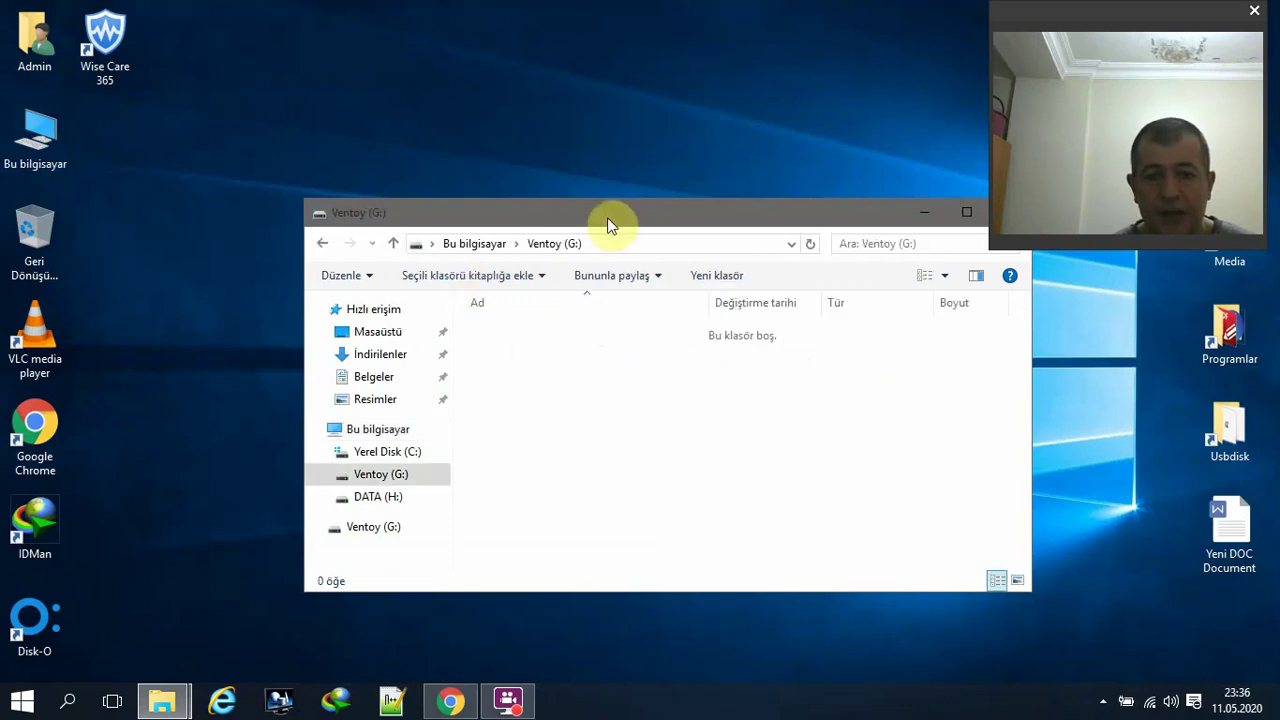
left_click_drag(607, 216, 500, 41)
Return to the Bu bilgisayar overview and check the file system and capacity in the Ventoy (G:) drive's properties, leaving them unmodified
left_click(355, 69)
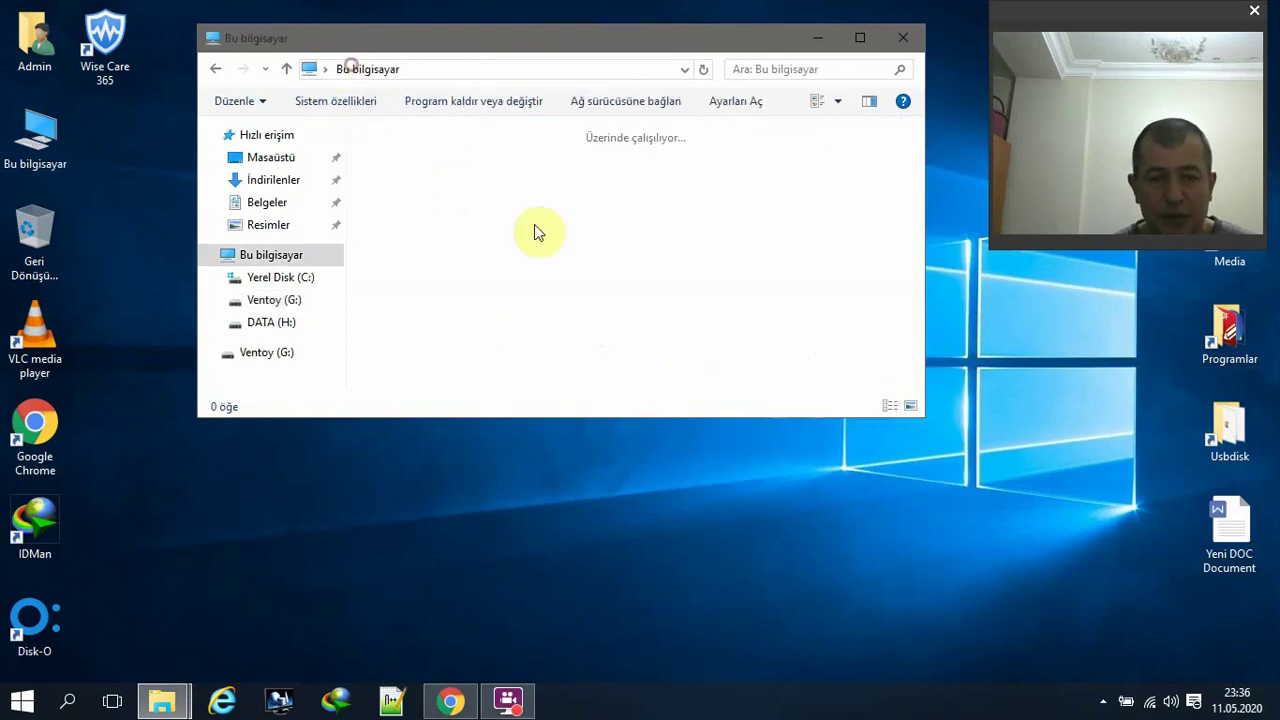
right_click(672, 178)
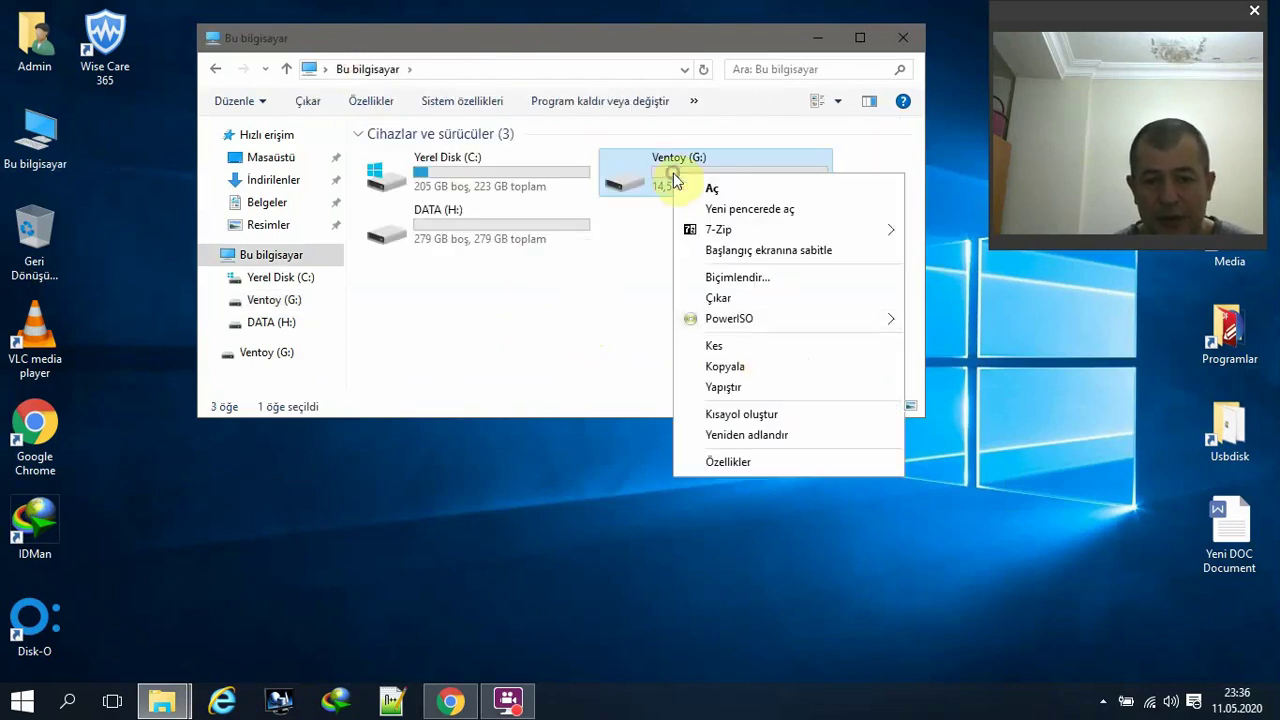
left_click(733, 462)
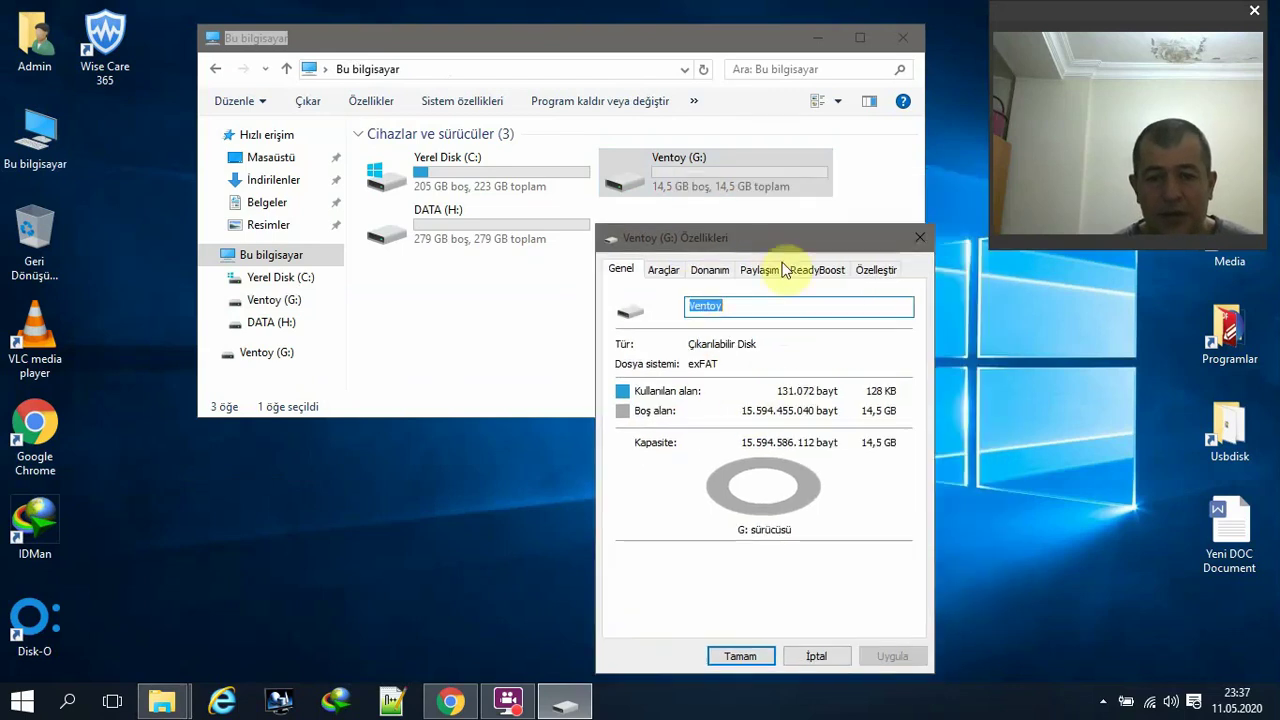
left_click(905, 251)
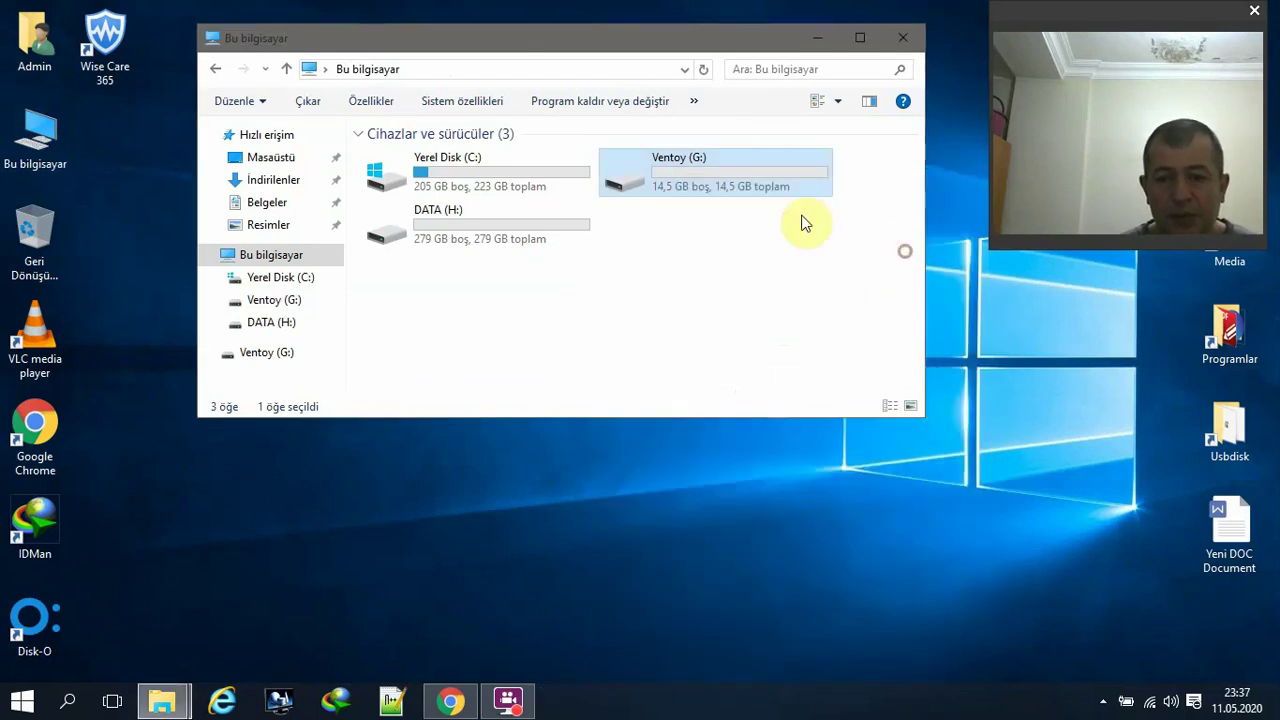
Reopen the Ventoy (G:) drive to look at the area where ISO files go, and close its window
double_click(720, 183)
left_click_drag(372, 180, 629, 386)
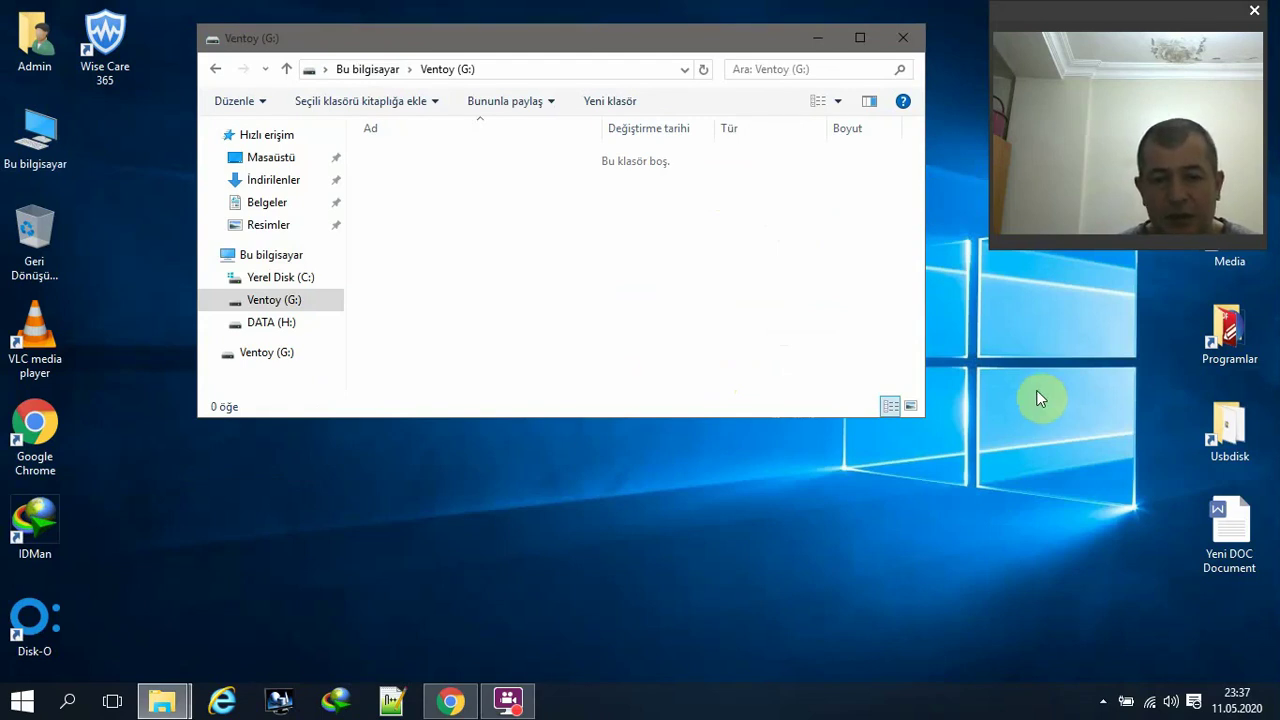
left_click_drag(443, 209, 479, 399)
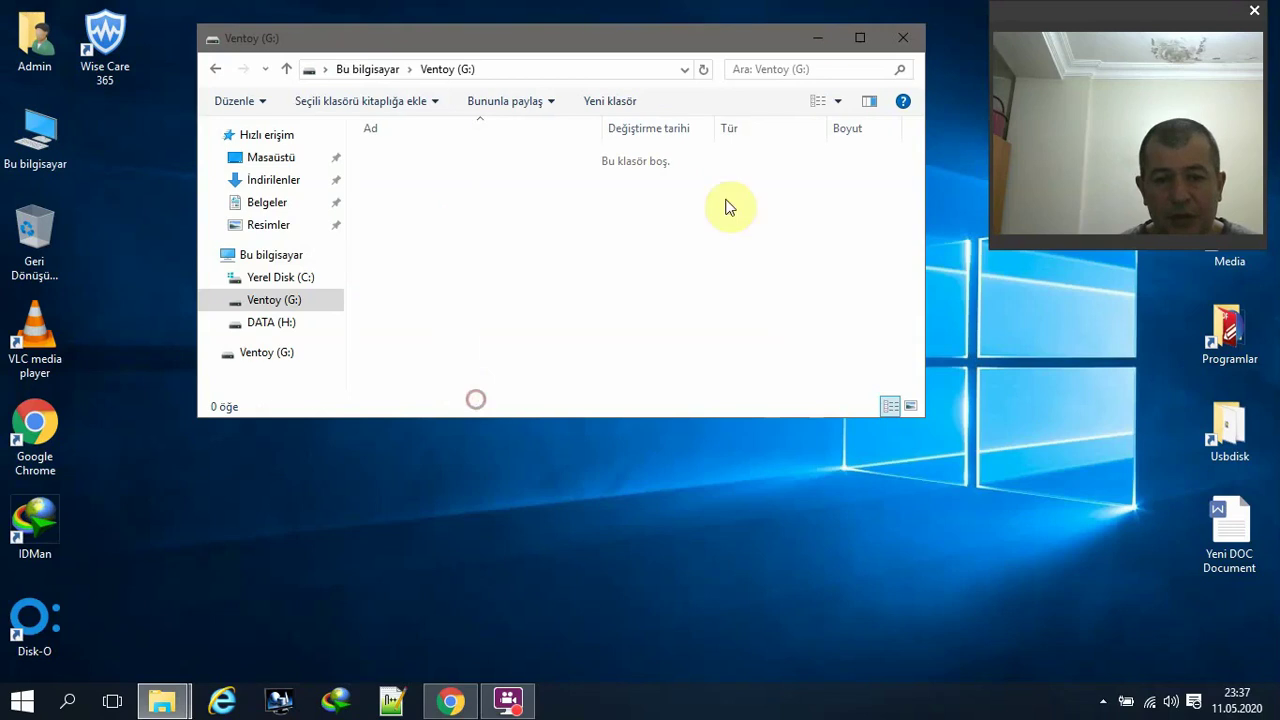
left_click(900, 39)
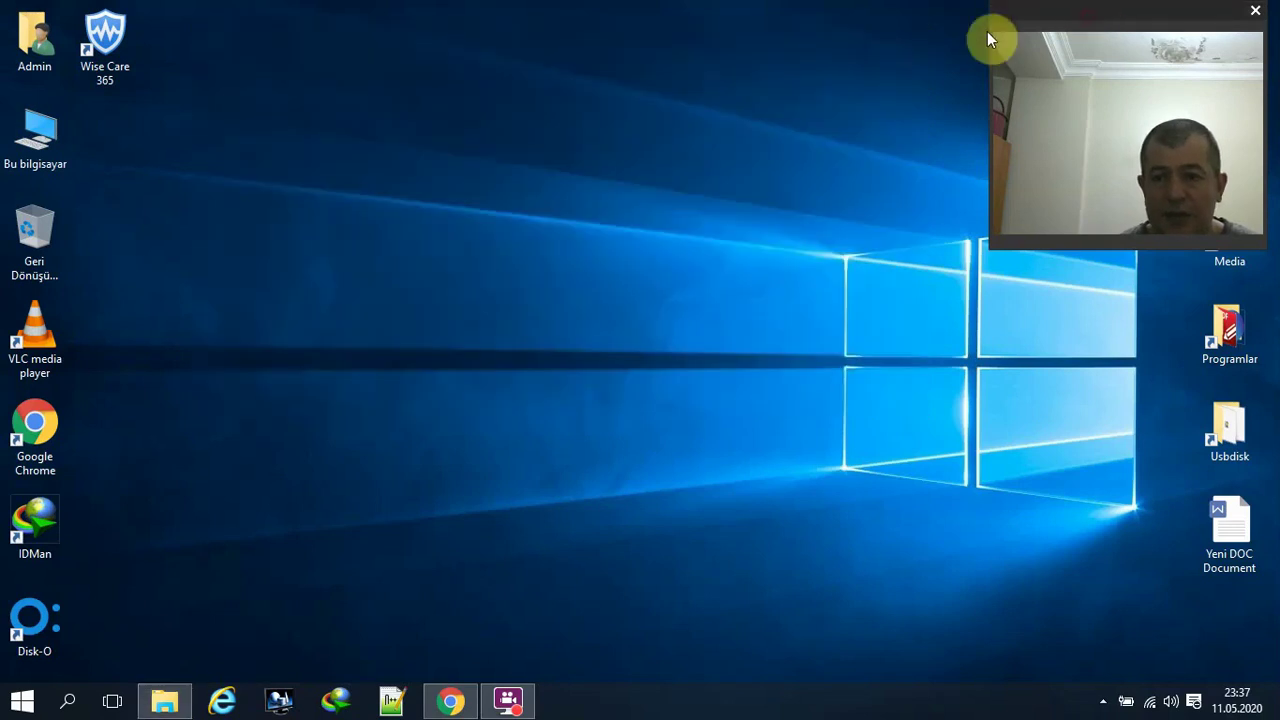
left_click_drag(1088, 24, 926, 29)
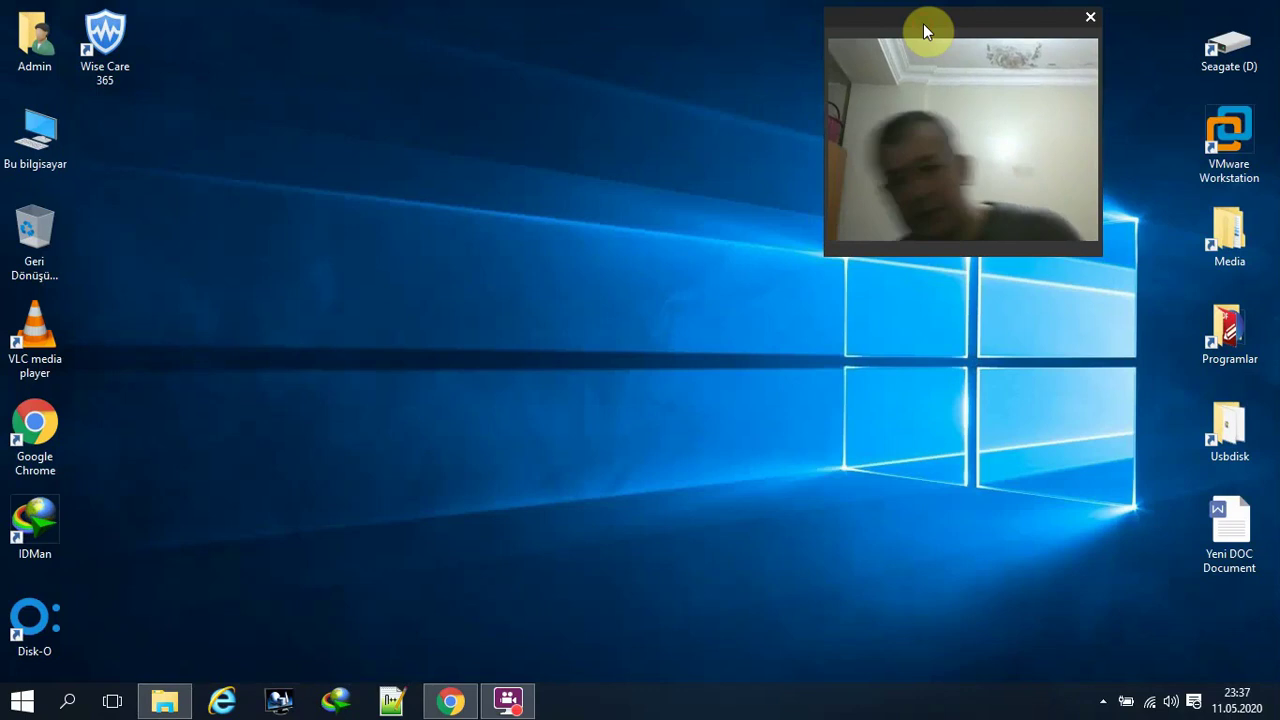
left_click_drag(923, 23, 1099, 17)
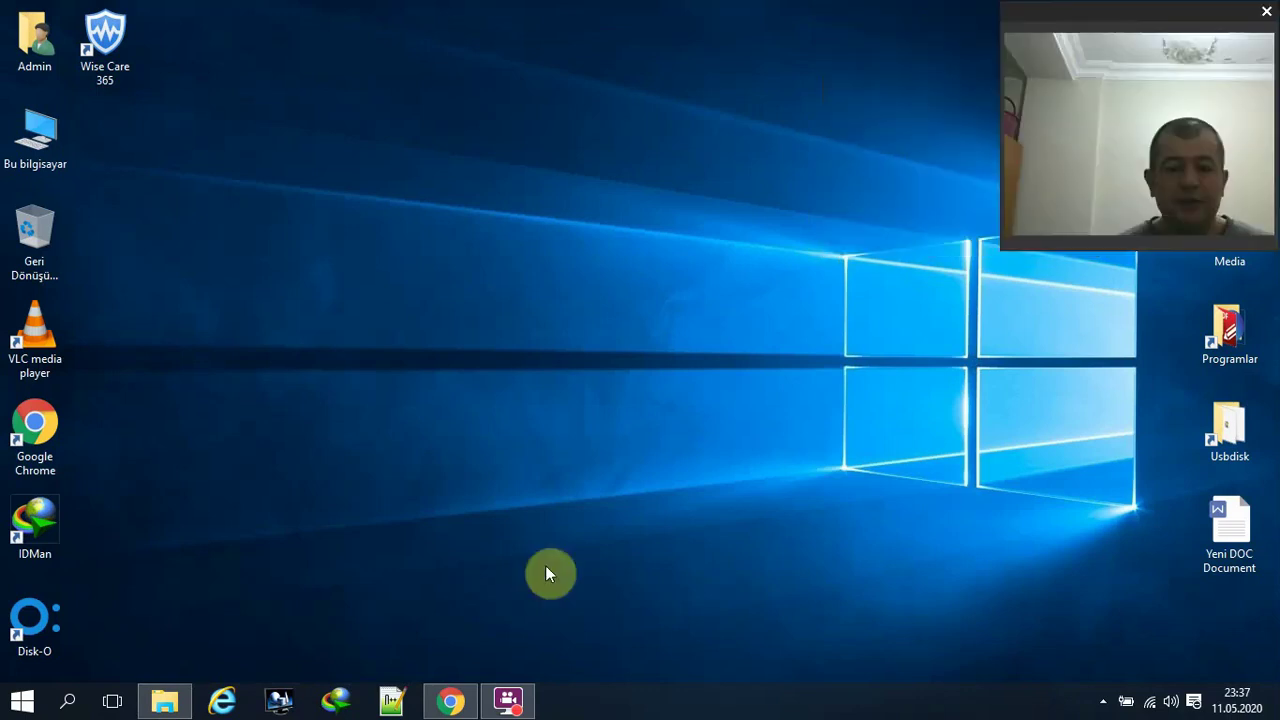
Close the minimized ventoy-1.0.09 folder window and open the Ventoy (G:) drive from Bu bilgisayar
left_click(165, 701)
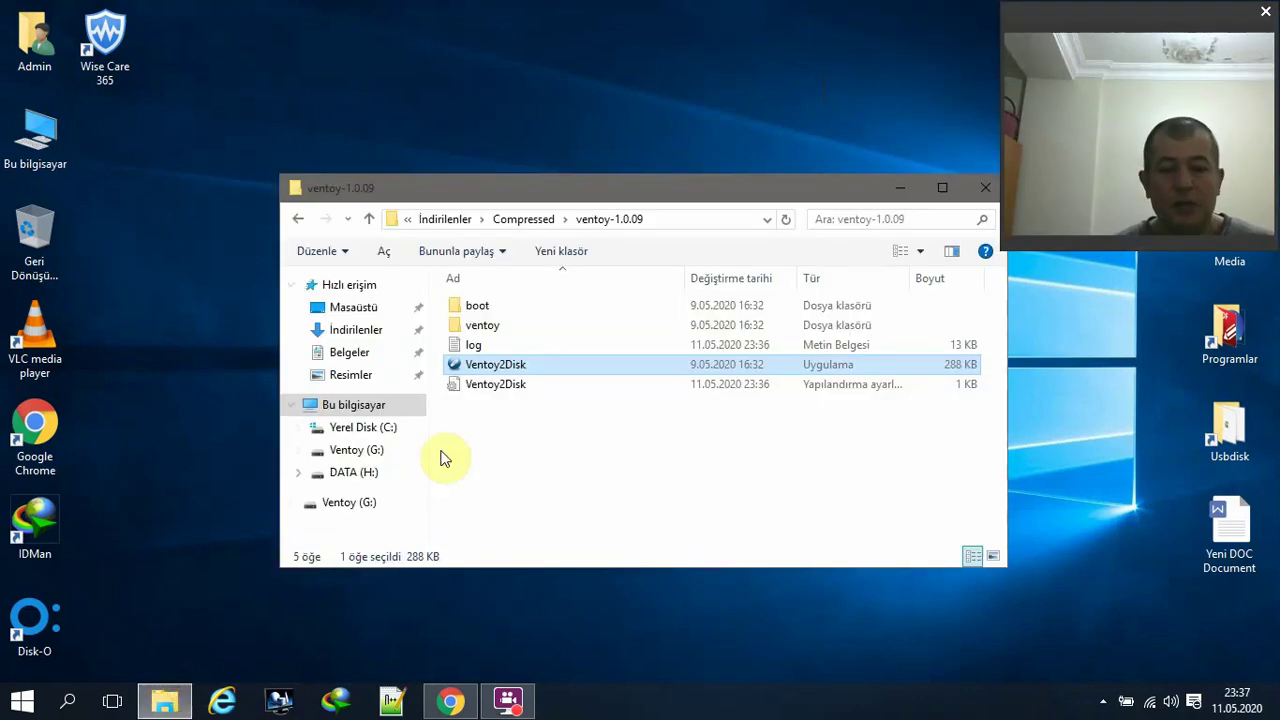
left_click(980, 189)
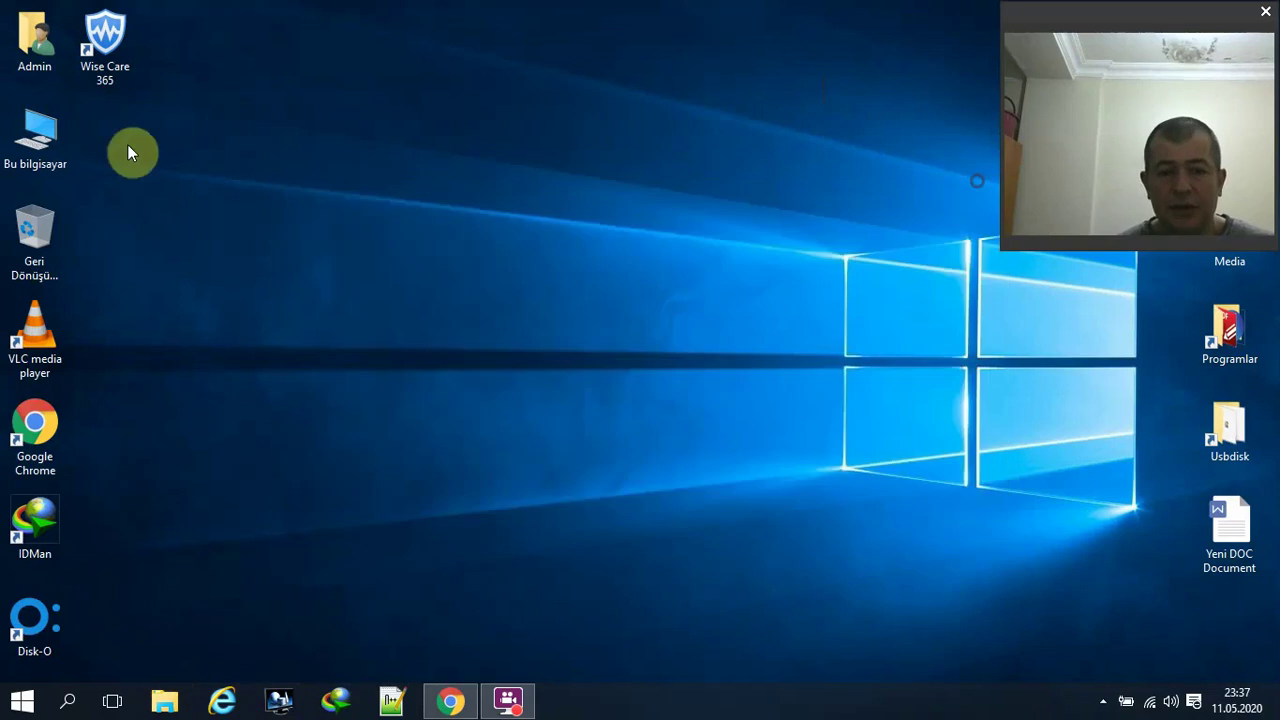
double_click(62, 125)
double_click(815, 385)
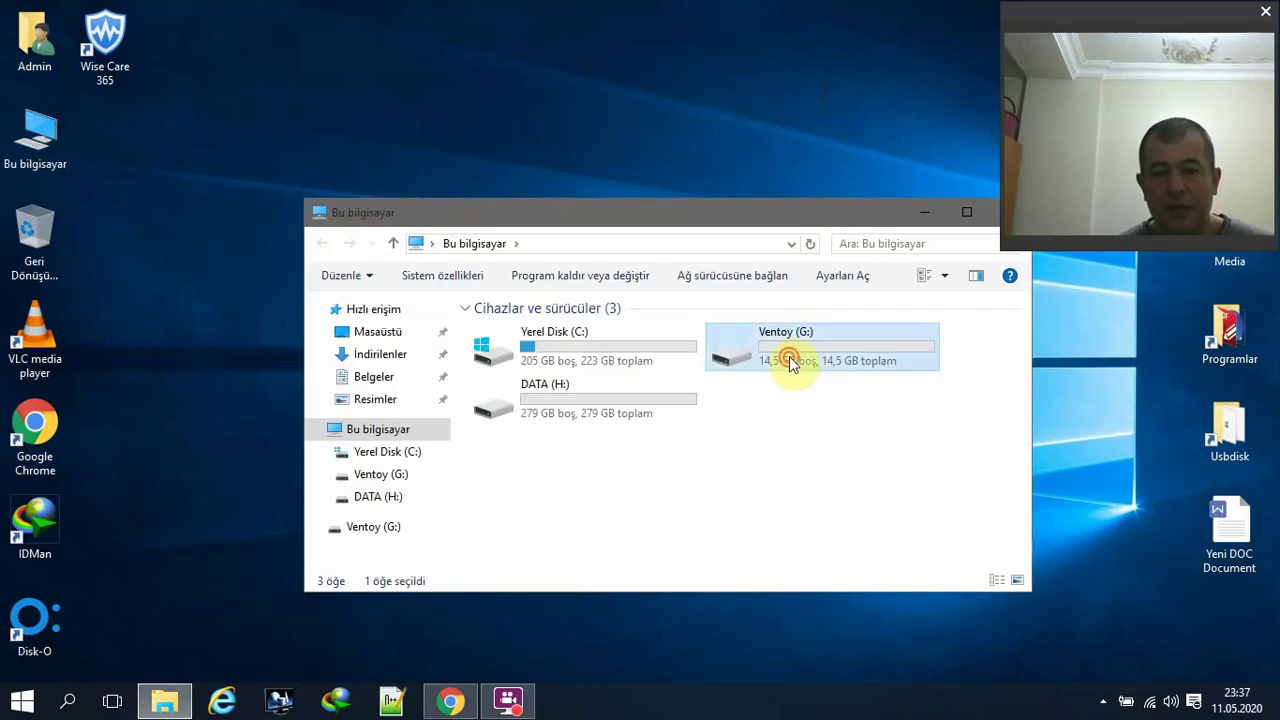
Inspect the file area of the Ventoy (G:) drive, shift its window slightly and close it
left_click_drag(423, 2, 773, 105)
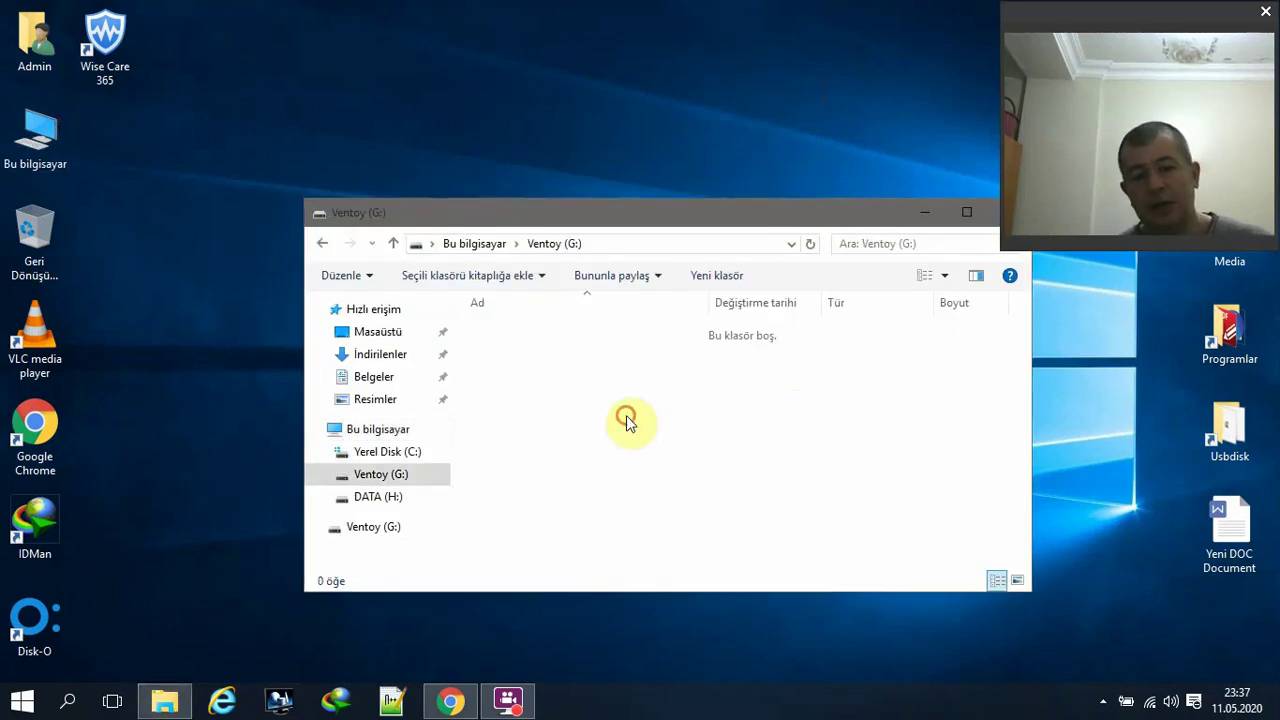
left_click_drag(626, 416, 726, 557)
right_click(689, 437)
left_click(623, 478)
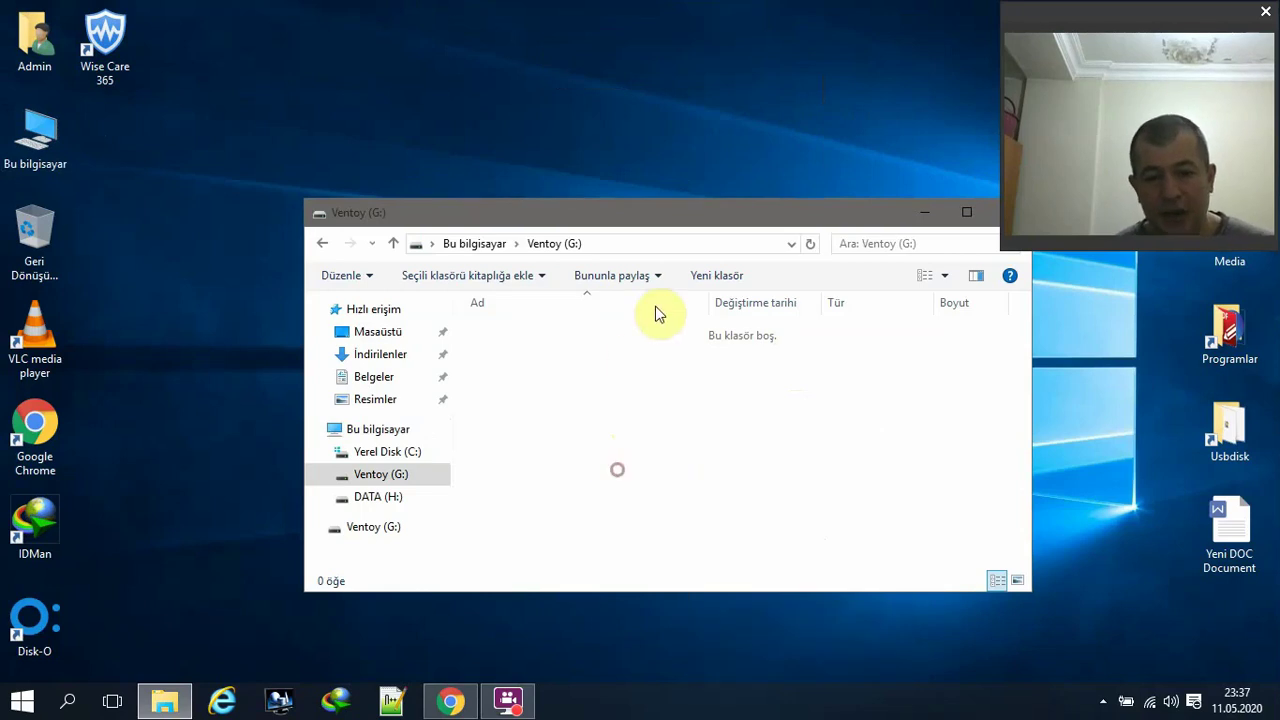
left_click_drag(874, 211, 760, 190)
left_click(897, 193)
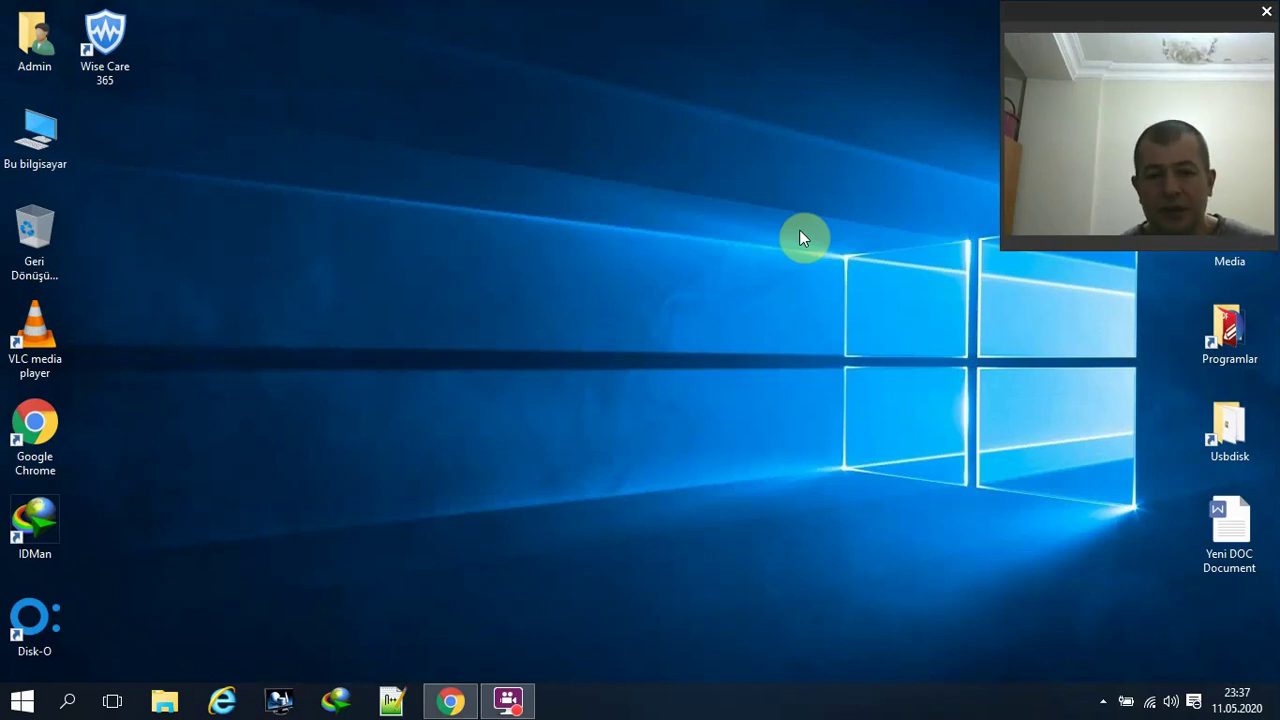
Switch to Chrome, maximize the Ventoy site, review the download page and open the Screenshot page to examine the sample boot menu
left_click(450, 701)
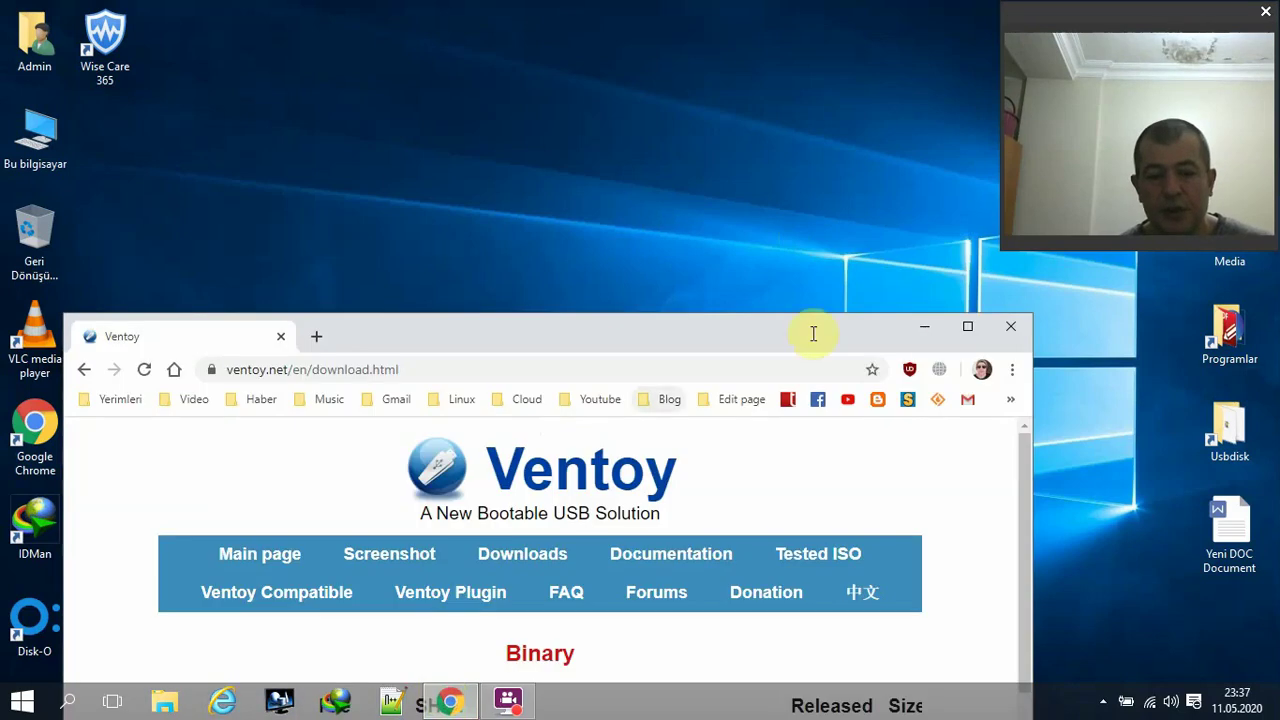
left_click(961, 336)
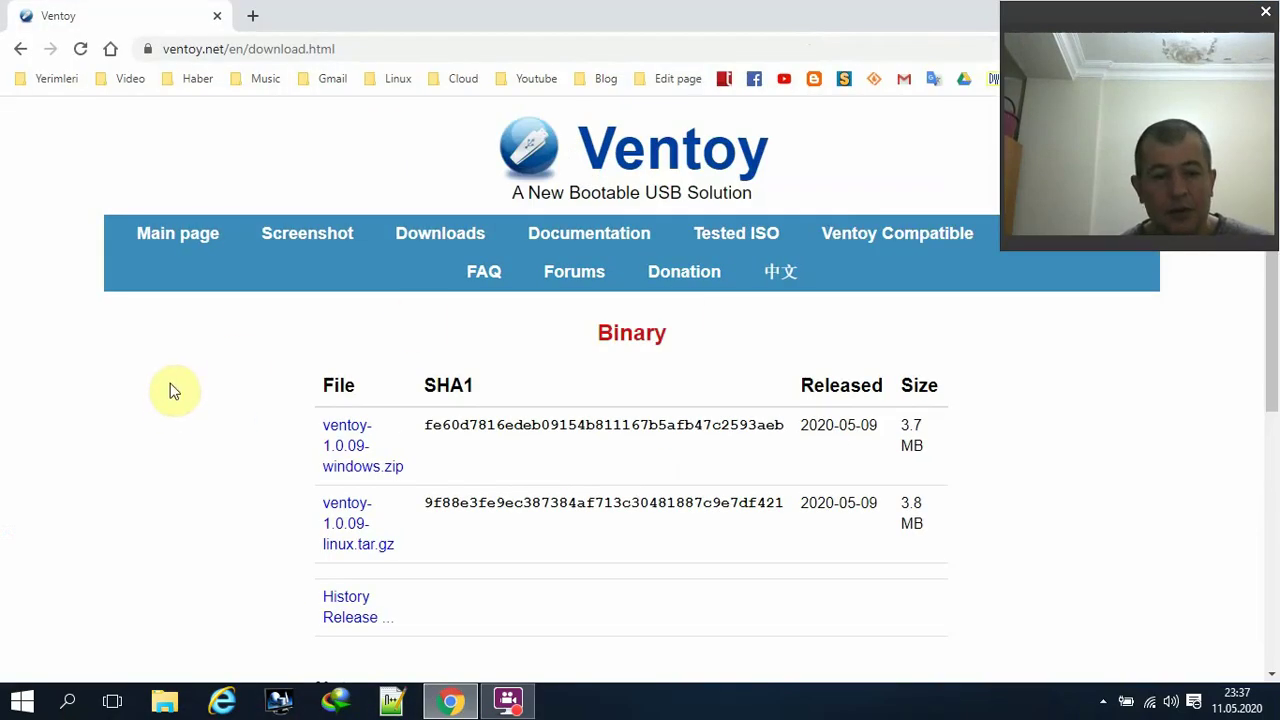
scroll(170, 390, "down", 2)
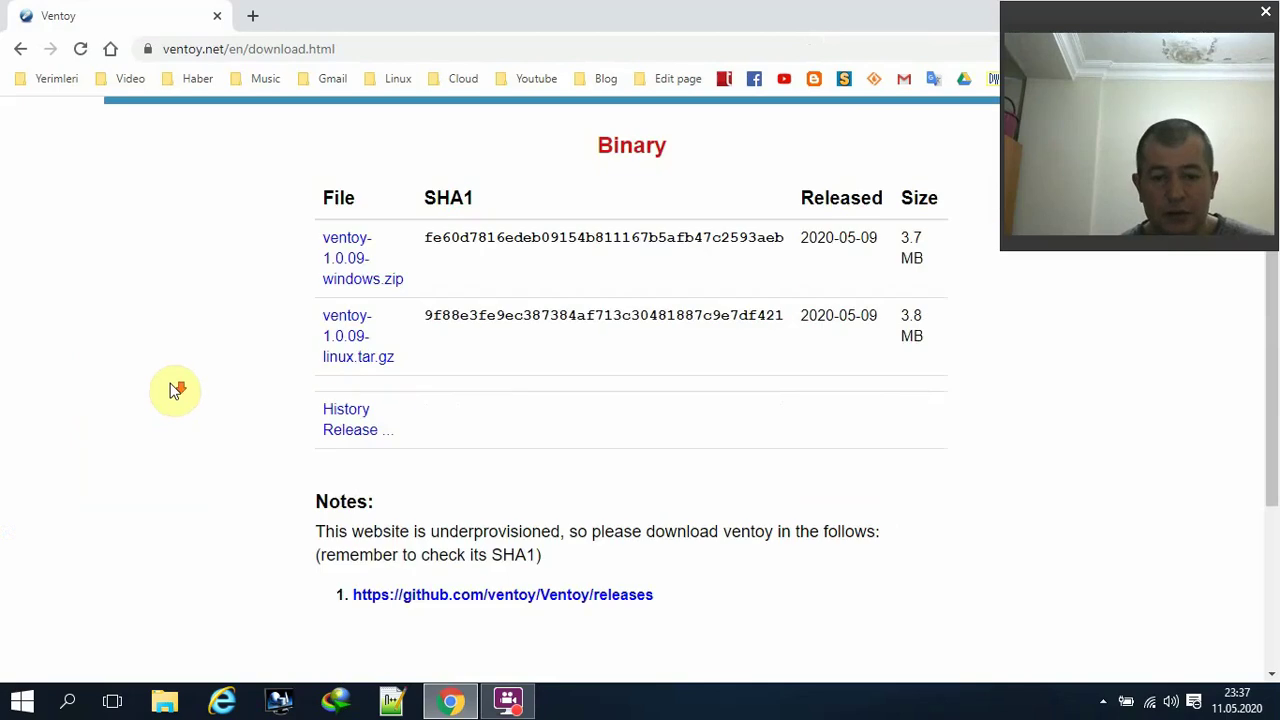
scroll(170, 390, "down", 2)
scroll(170, 385, "up", 4)
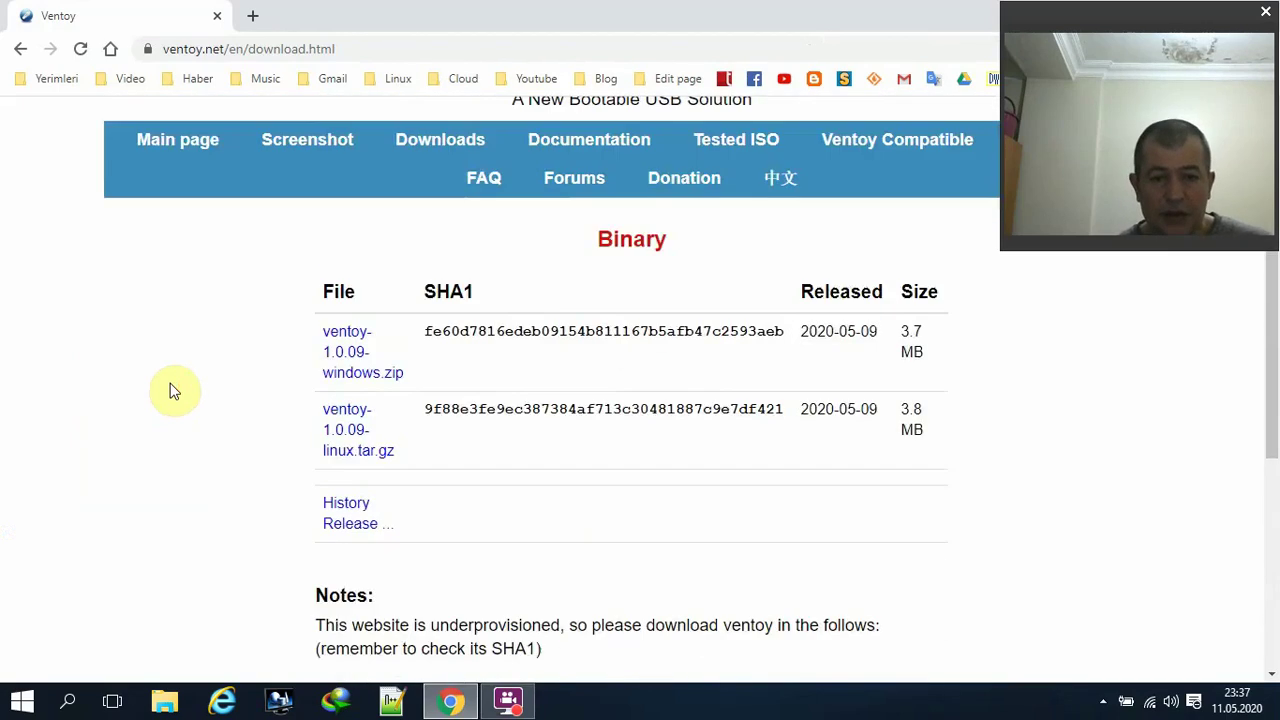
left_click(292, 238)
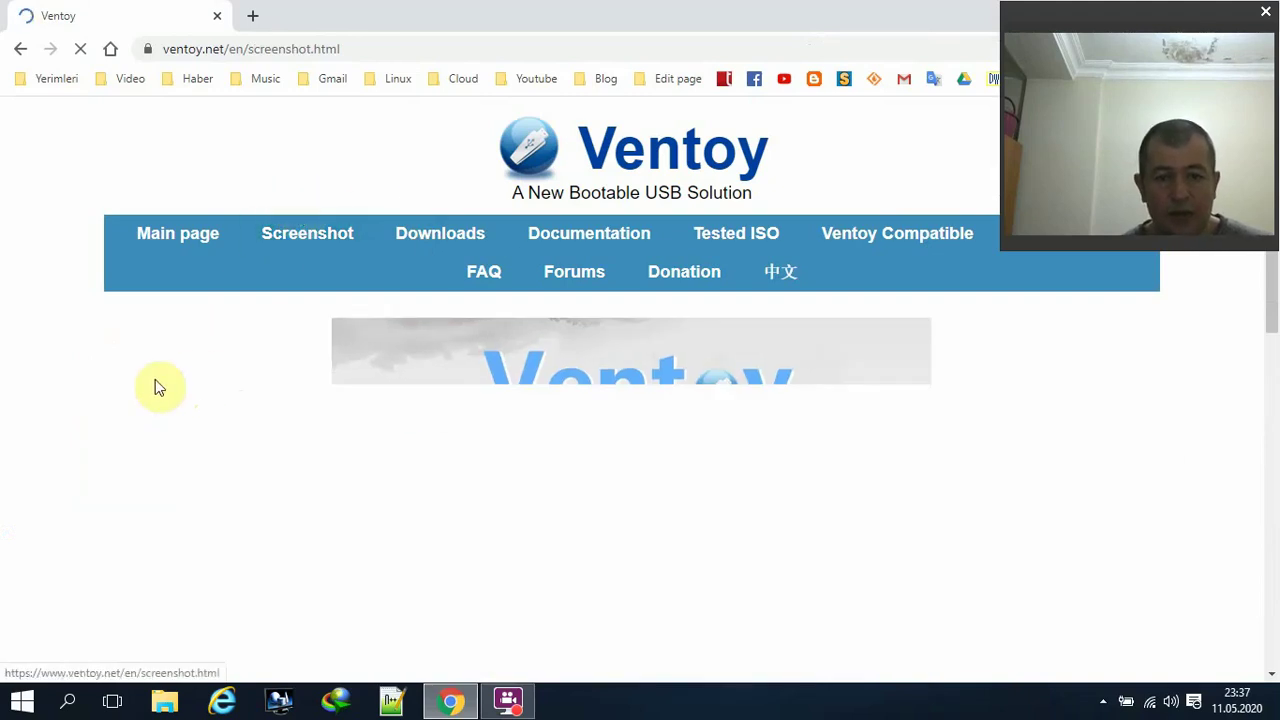
scroll(150, 418, "down", 2)
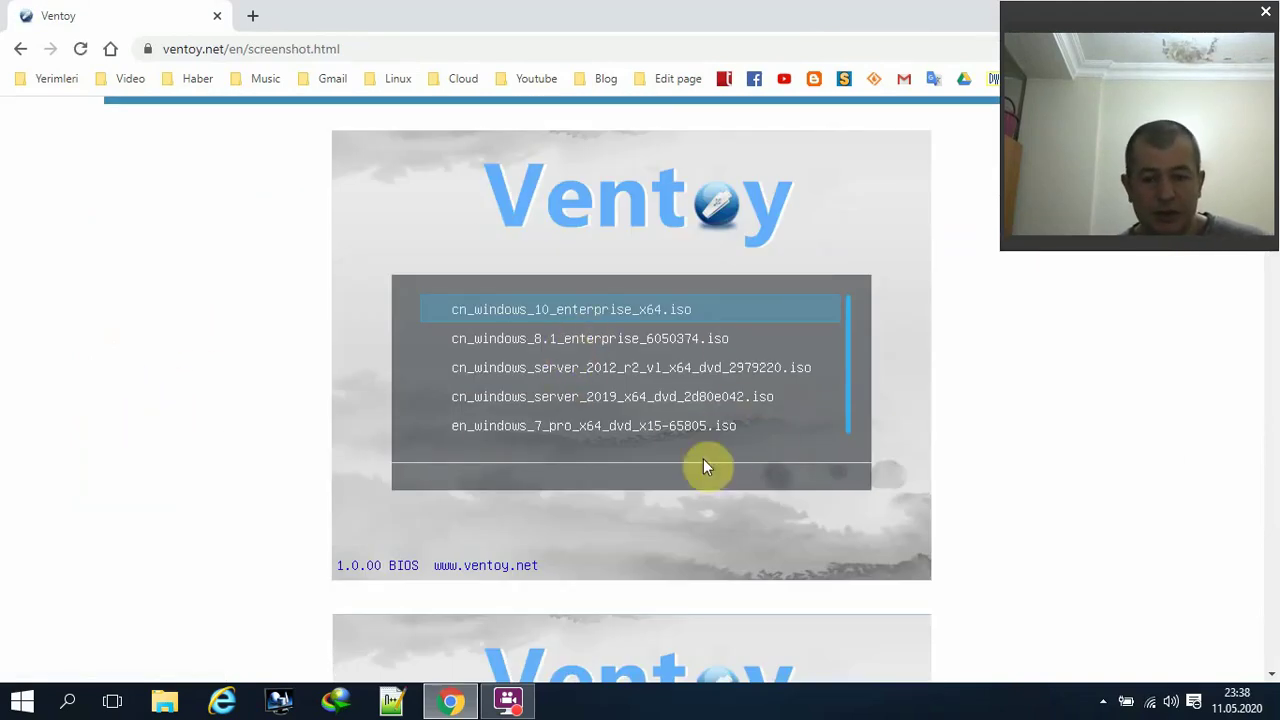
Examine the sample Ventoy BIOS and UEFI boot menus and the Windows and Ubuntu boot screens on the Screenshot page
scroll(755, 345, "down", 1)
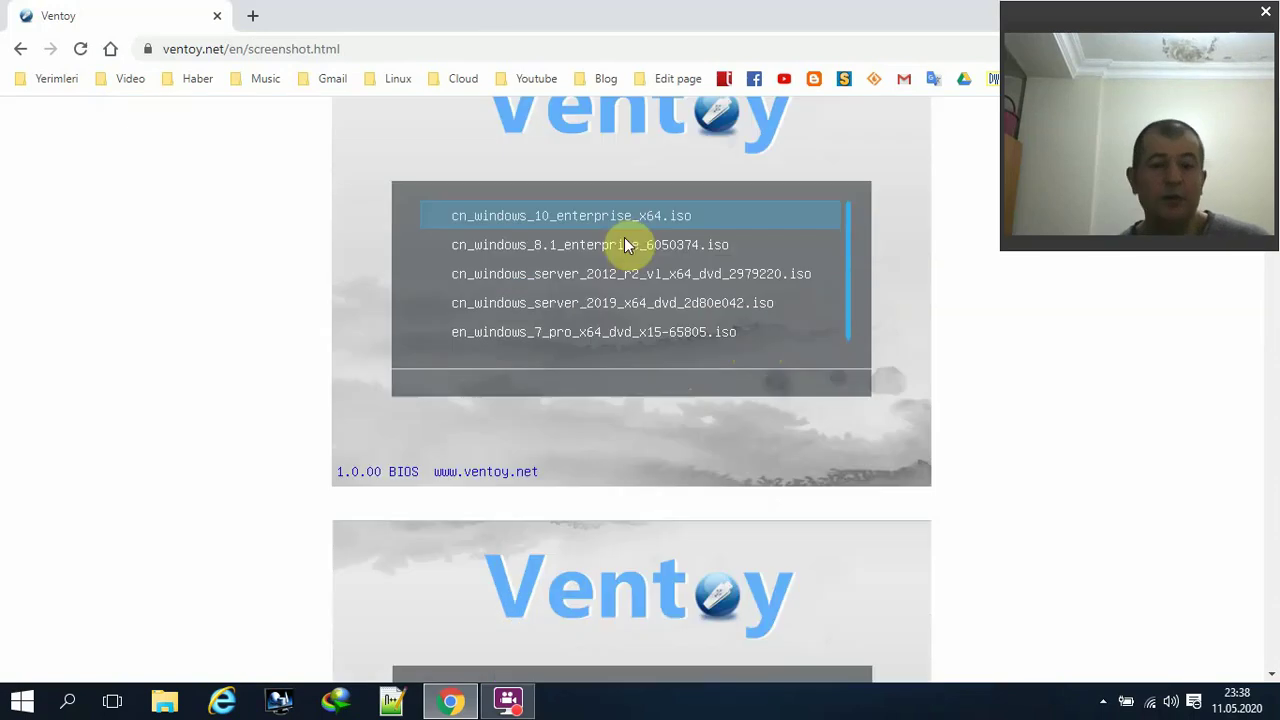
scroll(179, 408, "down", 1)
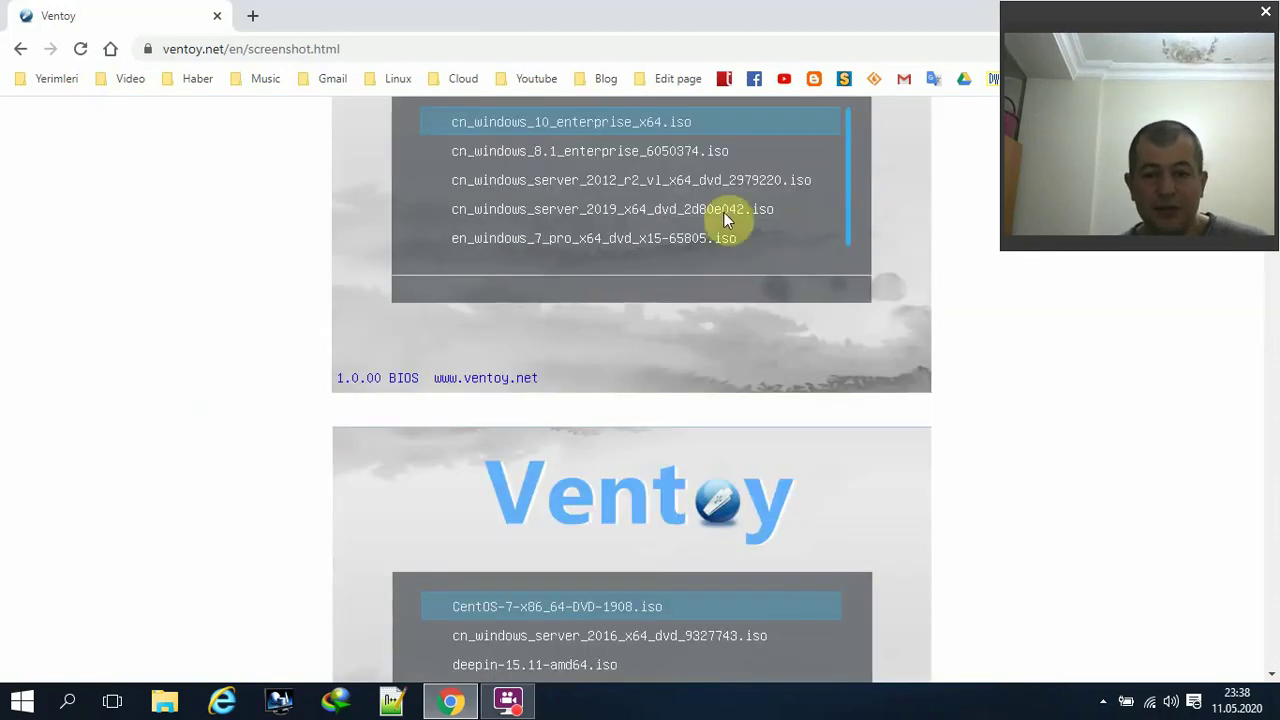
scroll(680, 237, "up", 1)
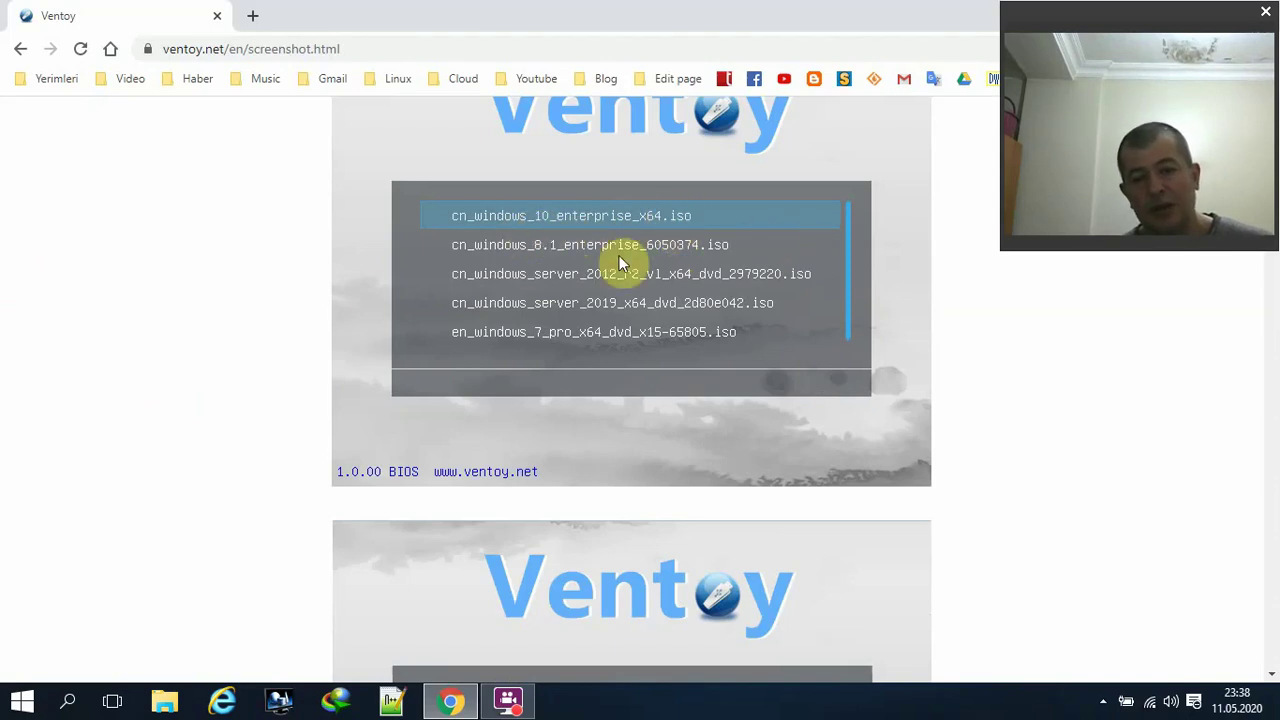
scroll(362, 308, "down", 1)
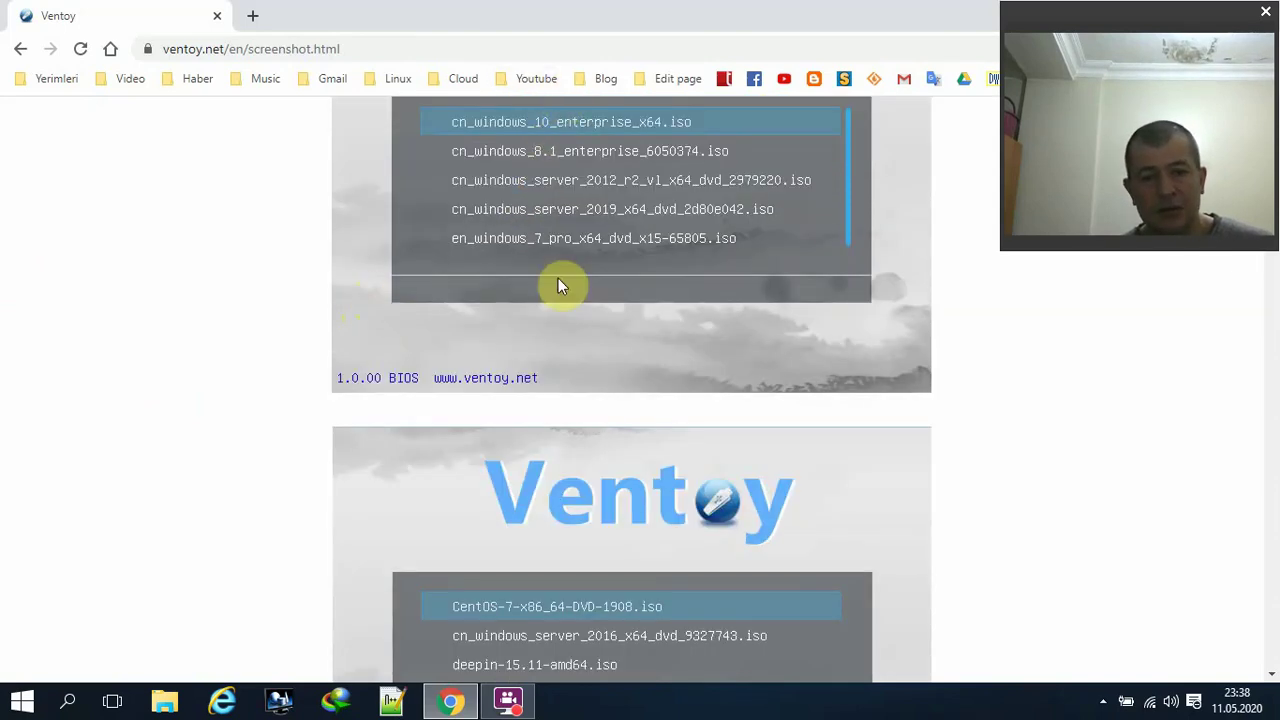
scroll(558, 277, "up", 1)
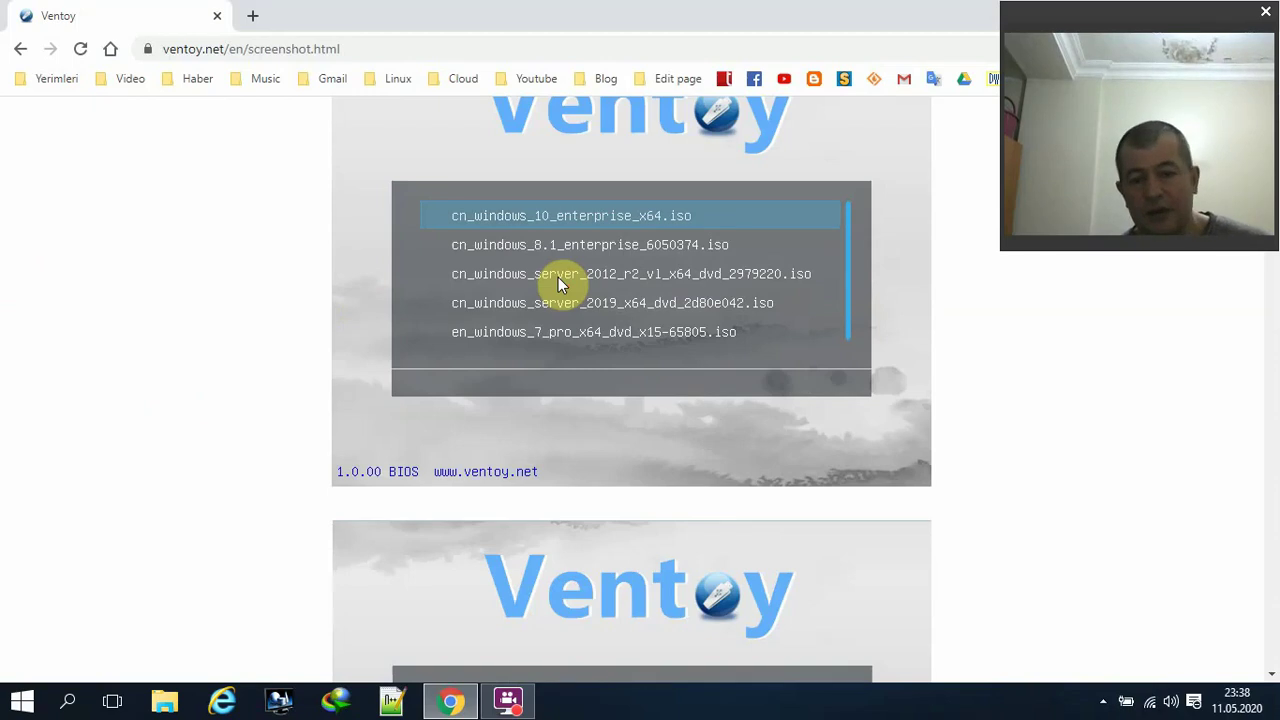
scroll(558, 277, "down", 2)
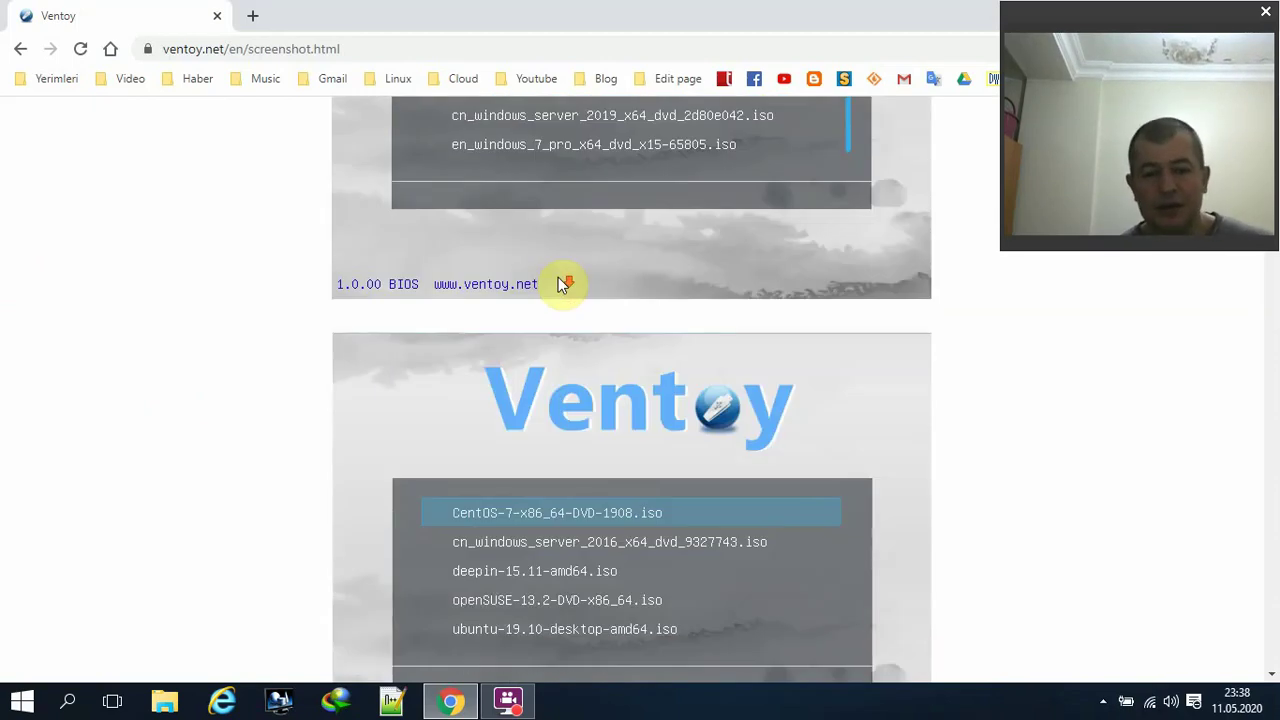
scroll(577, 297, "down", 5)
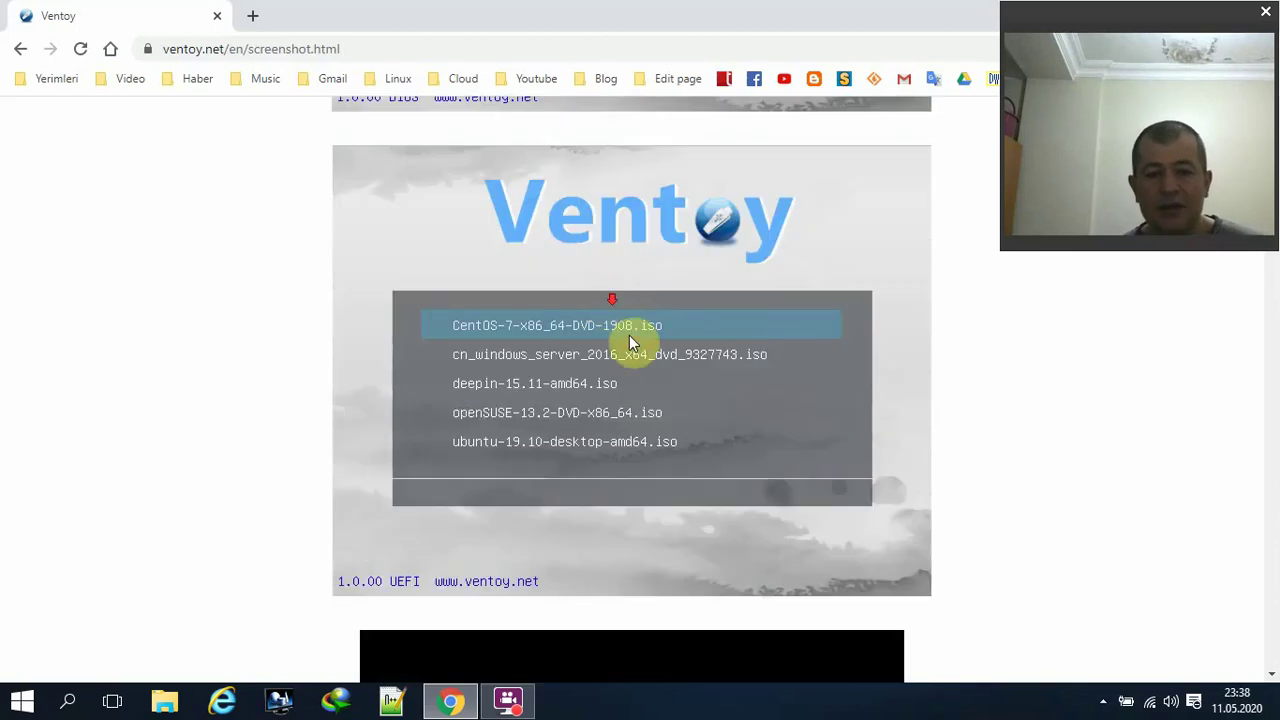
scroll(630, 323, "down", 5)
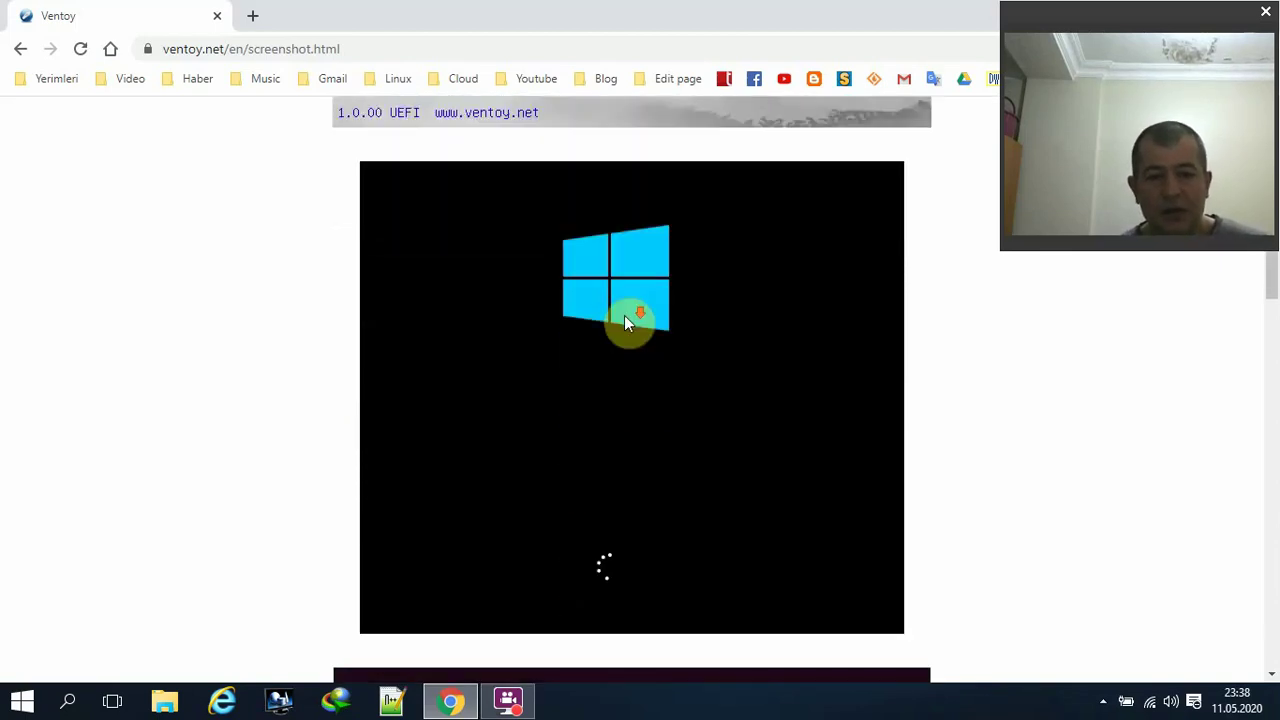
scroll(680, 360, "down", 2)
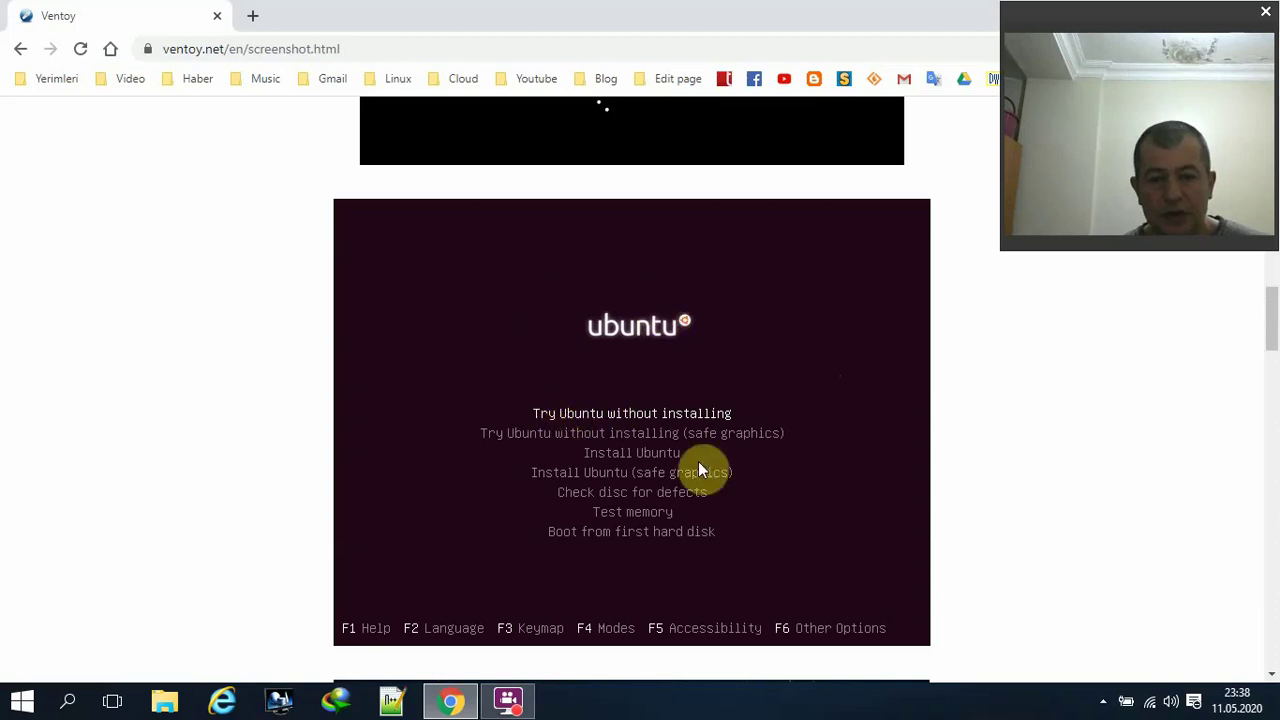
Return to the Ventoy Downloads page and review the 1.0.09 Windows and Linux packages
left_click_drag(1273, 313, 1272, 128)
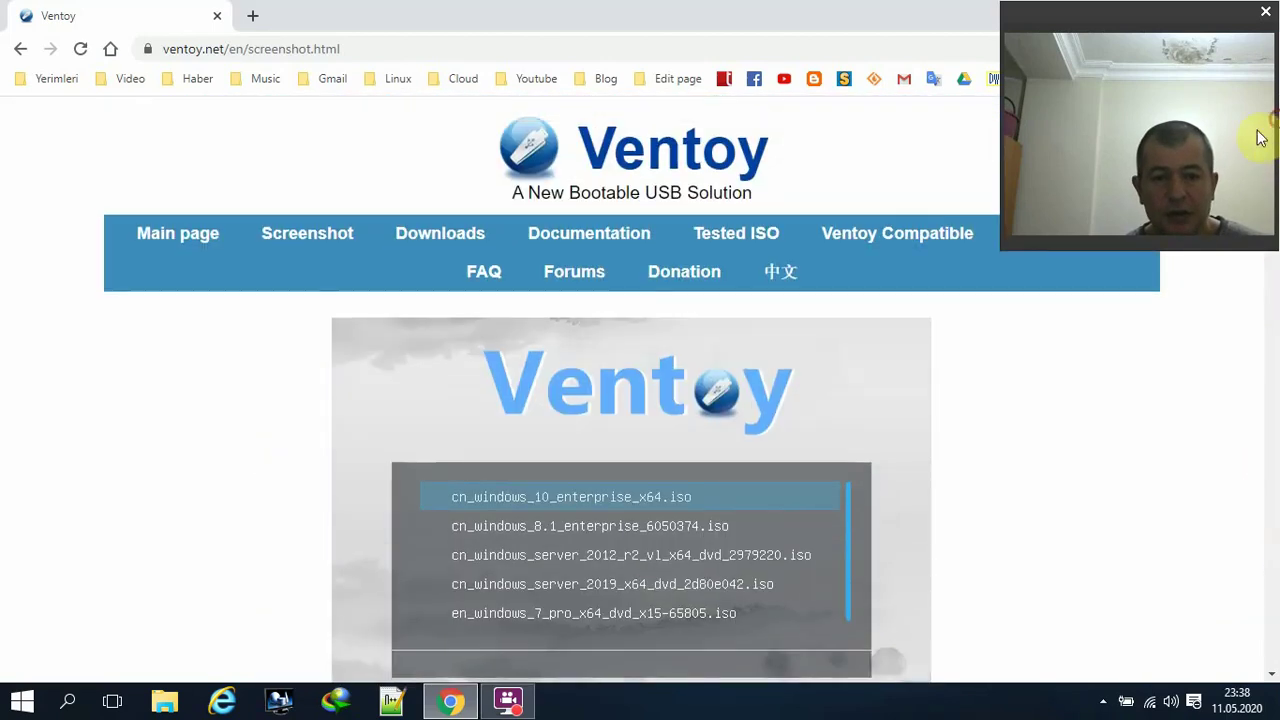
left_click(416, 243)
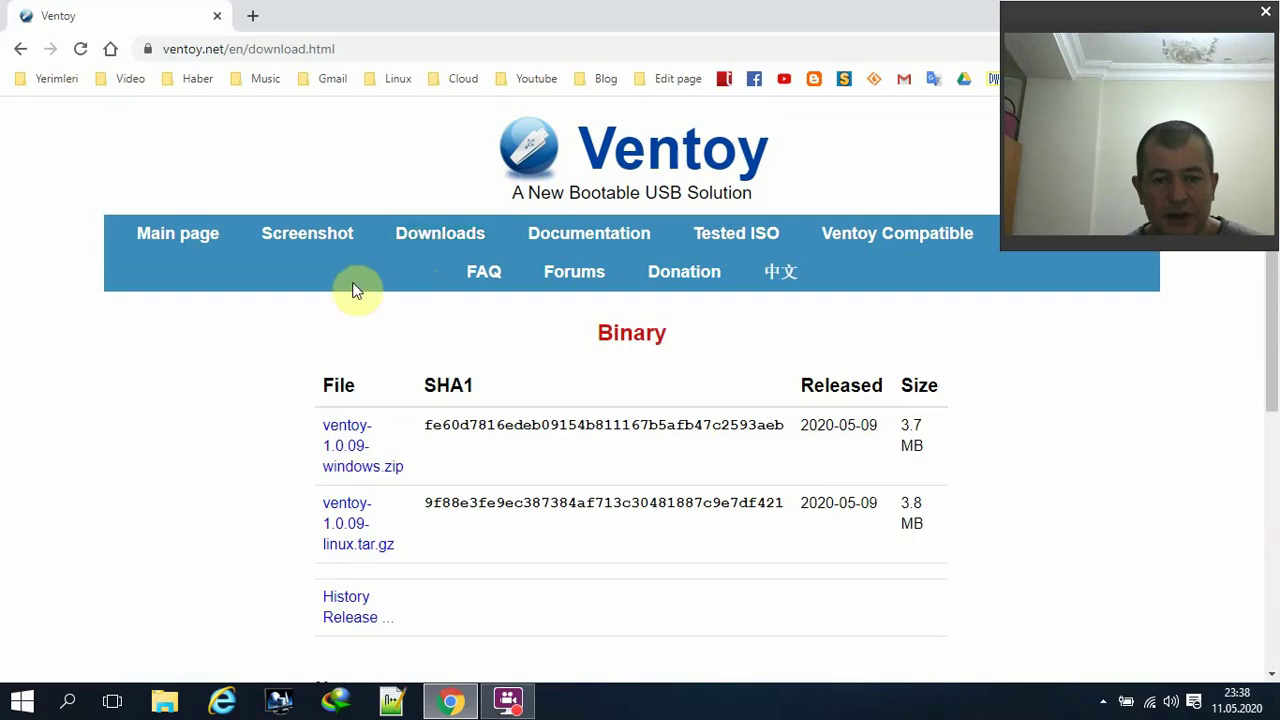
scroll(255, 450, "down", 1)
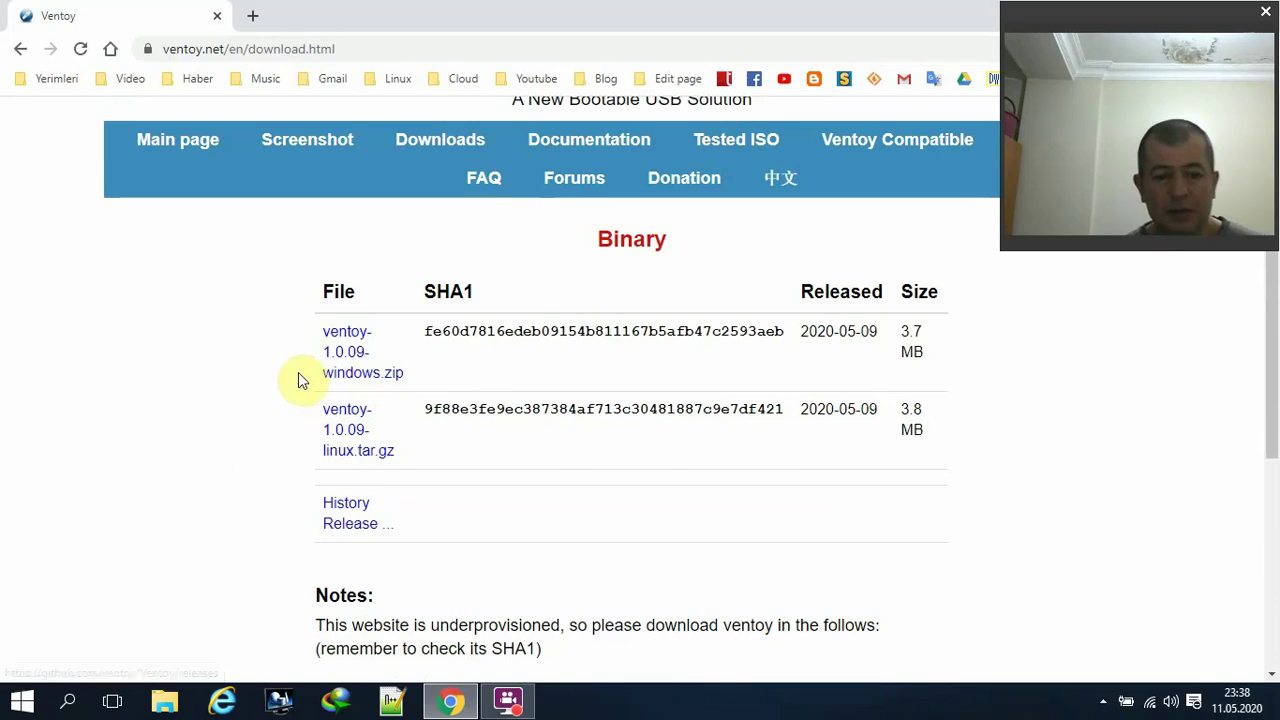
scroll(225, 373, "up", 1)
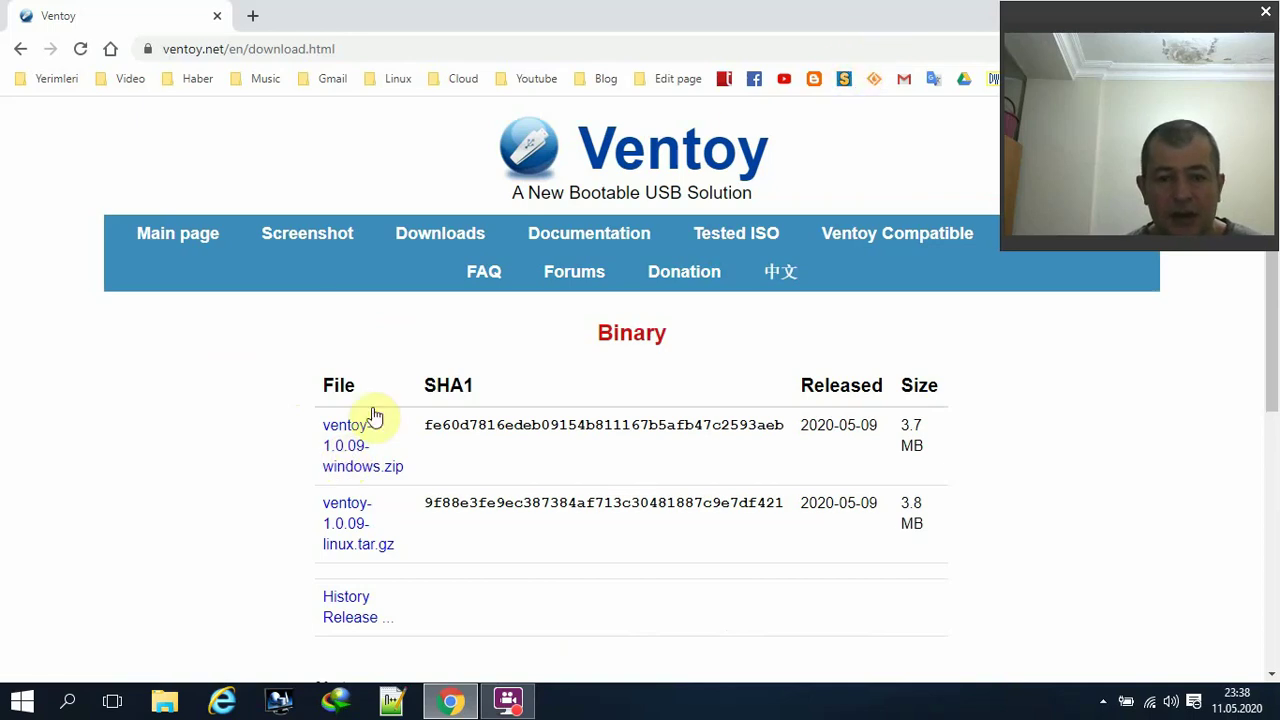
Restore the browser to a smaller window and open the Admin folder from the desktop
double_click(530, 30)
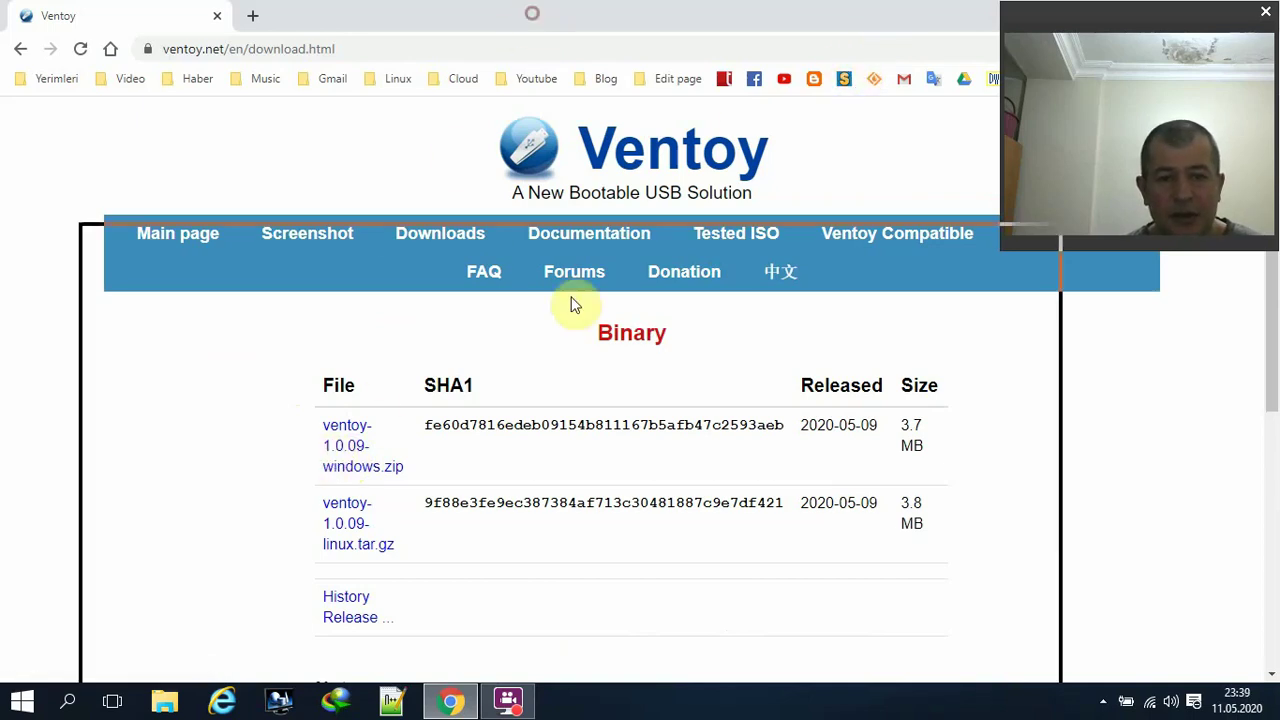
double_click(50, 49)
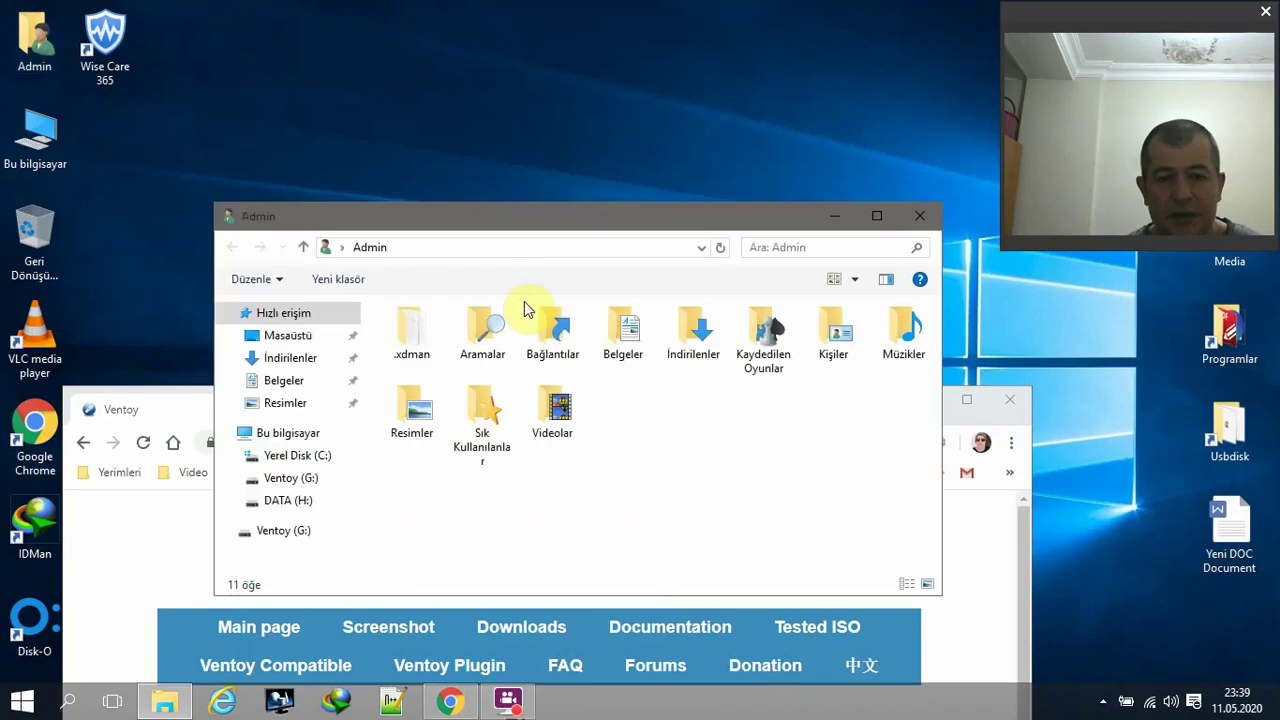